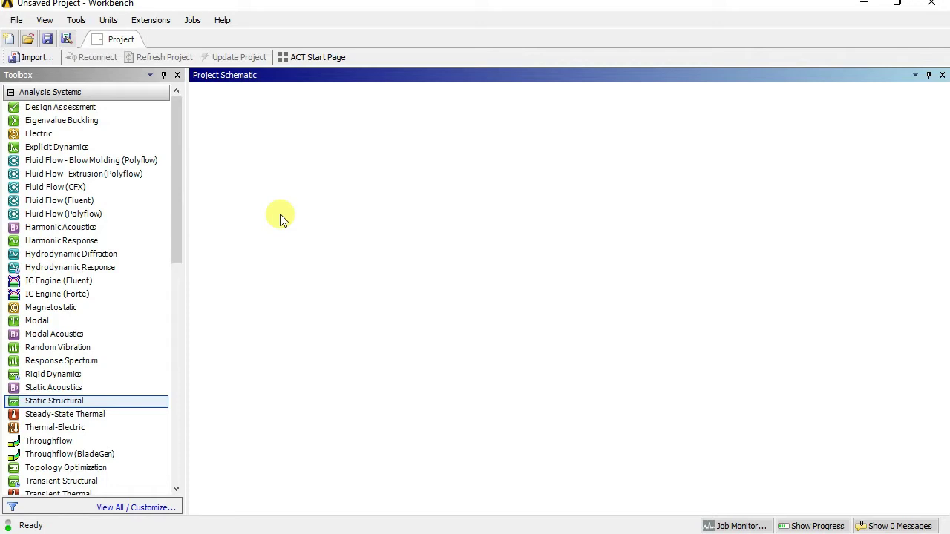
Step: Add a Static Structural analysis system to the project schematic
double_click(45, 401)
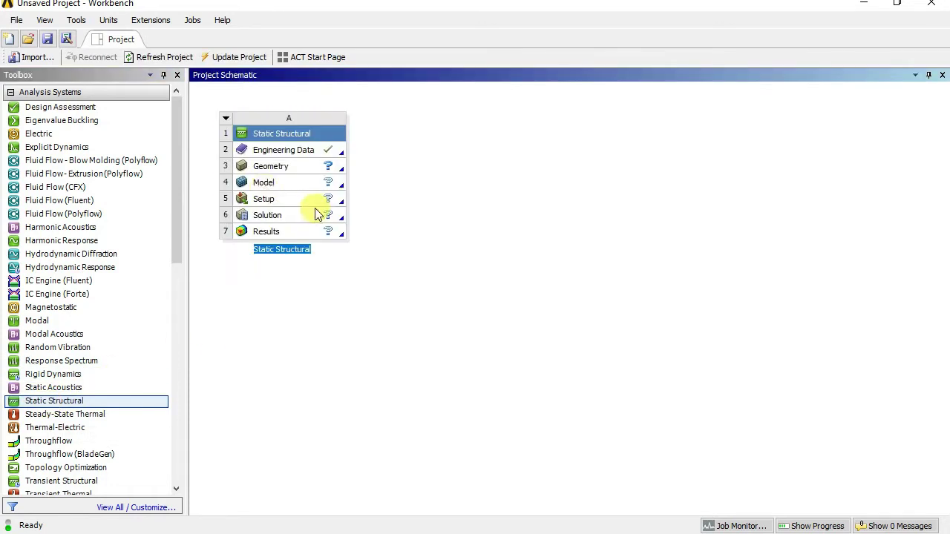
right_click(282, 169)
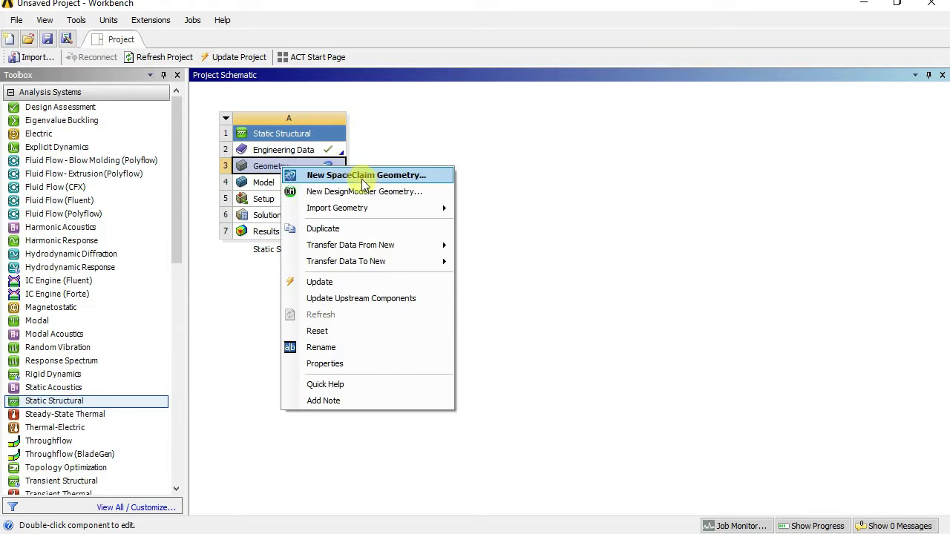
mouse_move(382, 216)
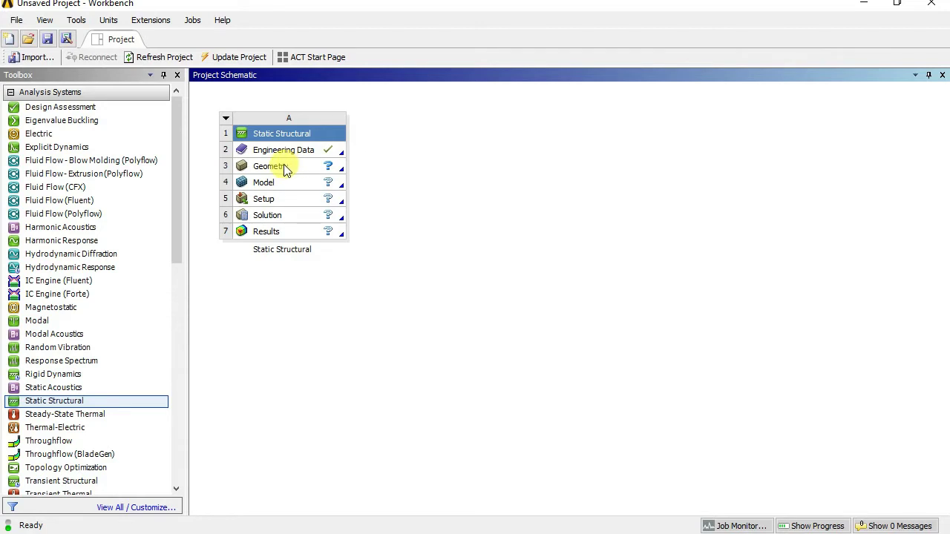
Step: Import the Connecting Rod 1.stp file as the Static Structural system's geometry and open its model in Mechanical
right_click(286, 169)
mouse_move(440, 205)
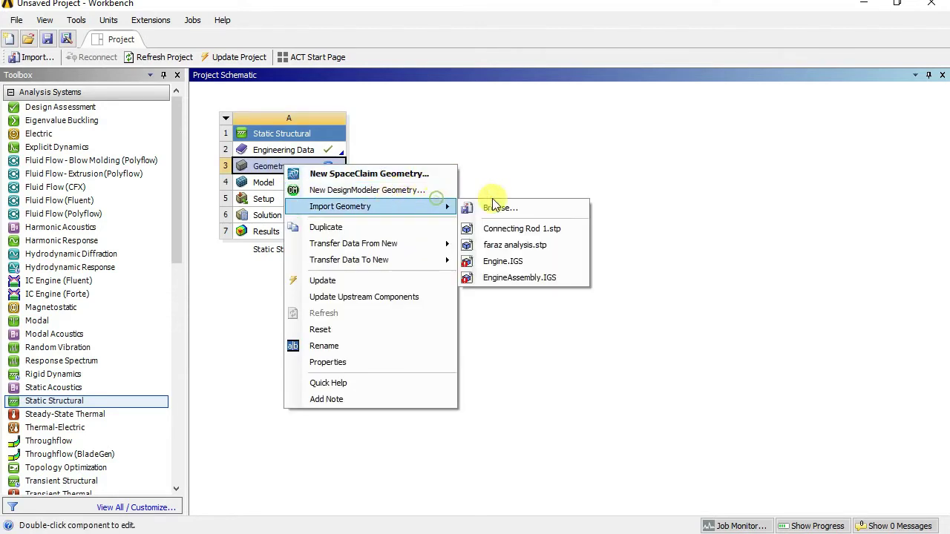
left_click(499, 208)
double_click(196, 151)
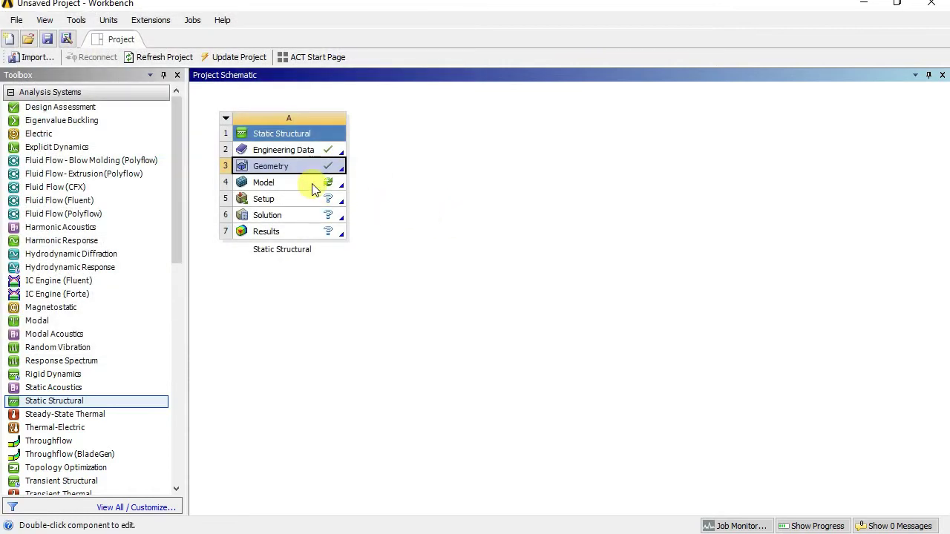
double_click(263, 183)
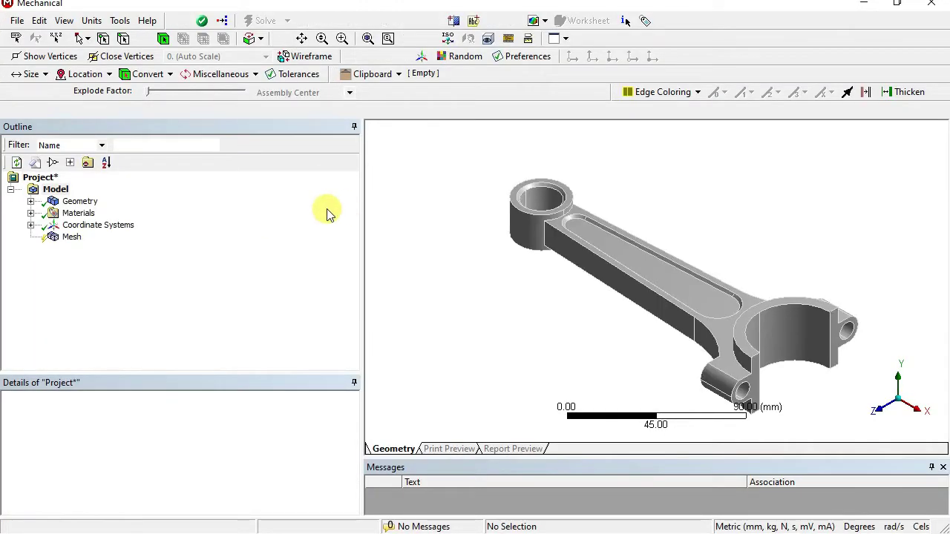
Step: Examine the connecting rod from several angles, including the small-end bore and the inner surface of the open big end
left_click_drag(614, 186, 912, 139)
middle_click_drag(911, 139, 569, 319)
scroll(572, 339, "down", 3)
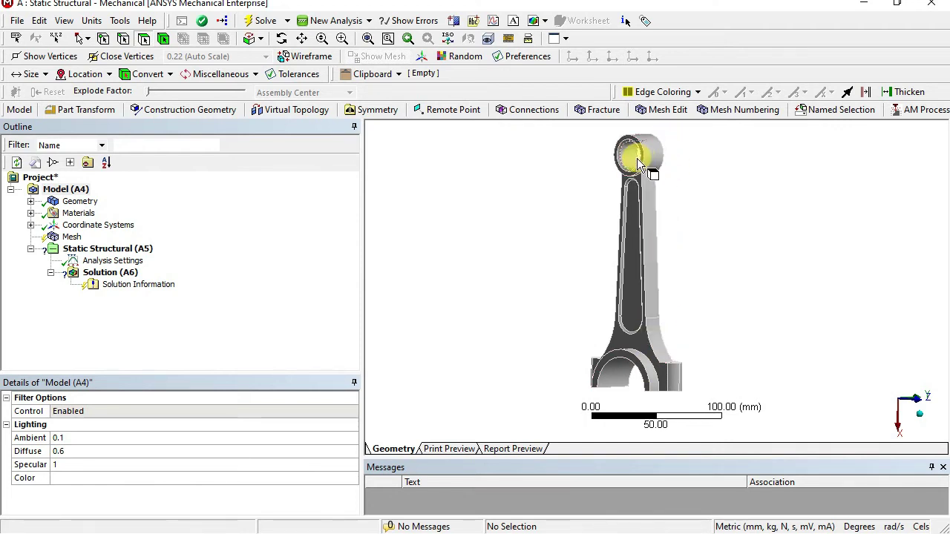
scroll(642, 196, "up", 1)
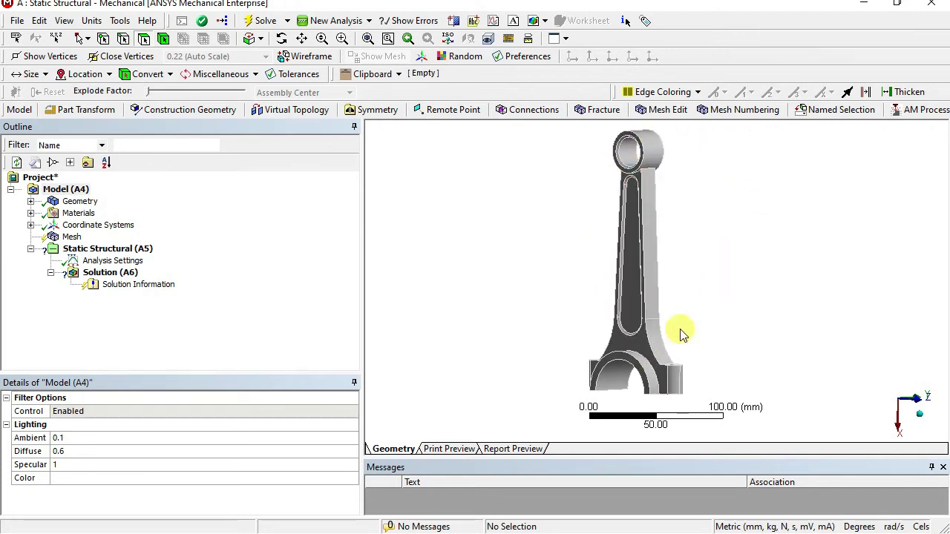
middle_click_drag(654, 155, 587, 229)
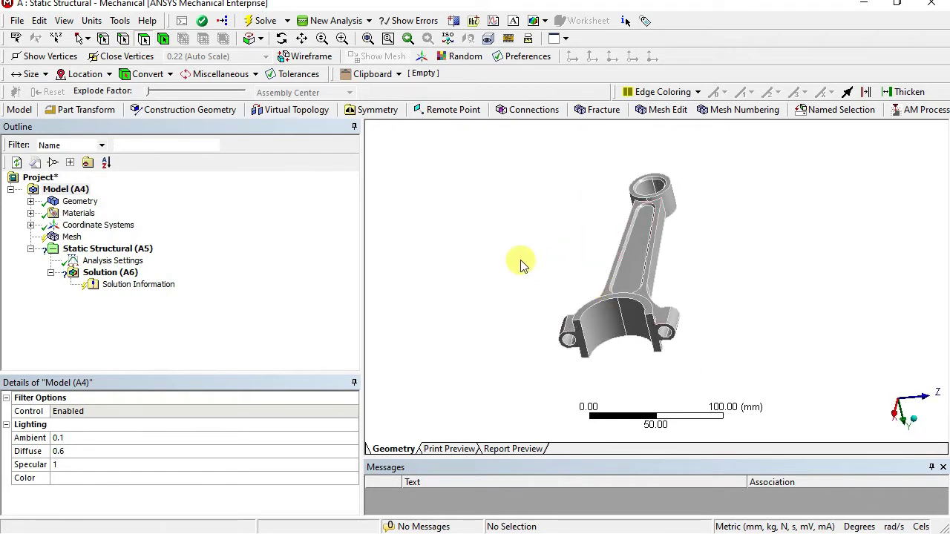
middle_click_drag(526, 282, 548, 322)
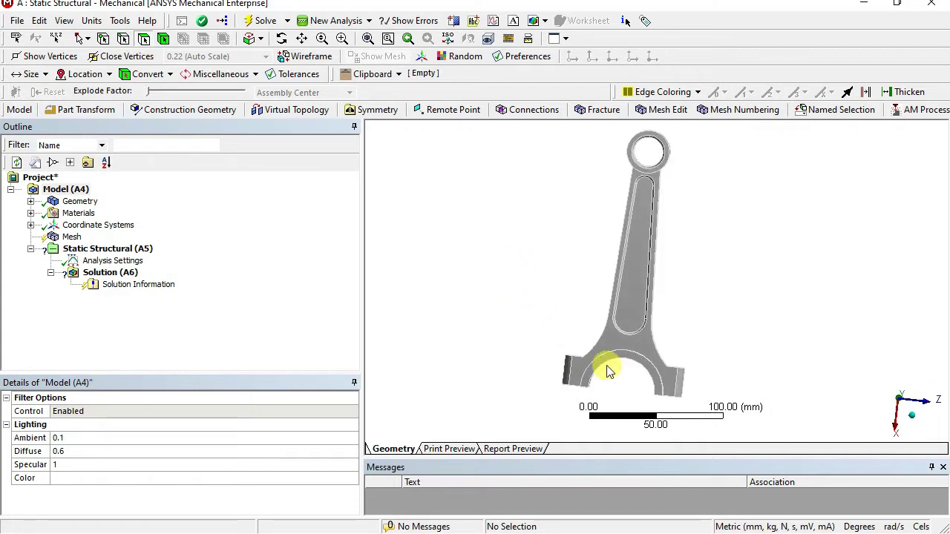
middle_click_drag(631, 382, 603, 317)
left_click(603, 298)
left_click(642, 295)
left_click(616, 292, "ctrl")
left_click(511, 239)
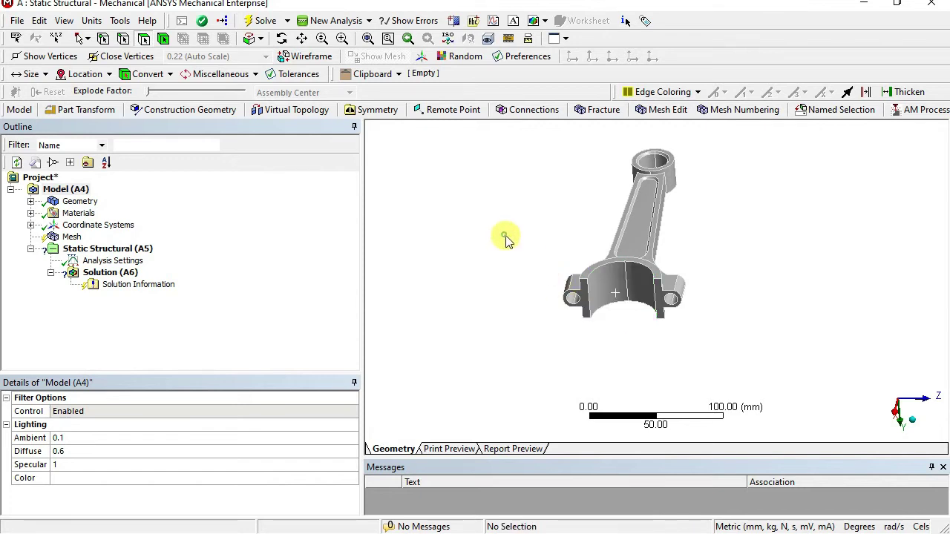
middle_click_drag(547, 277, 534, 321)
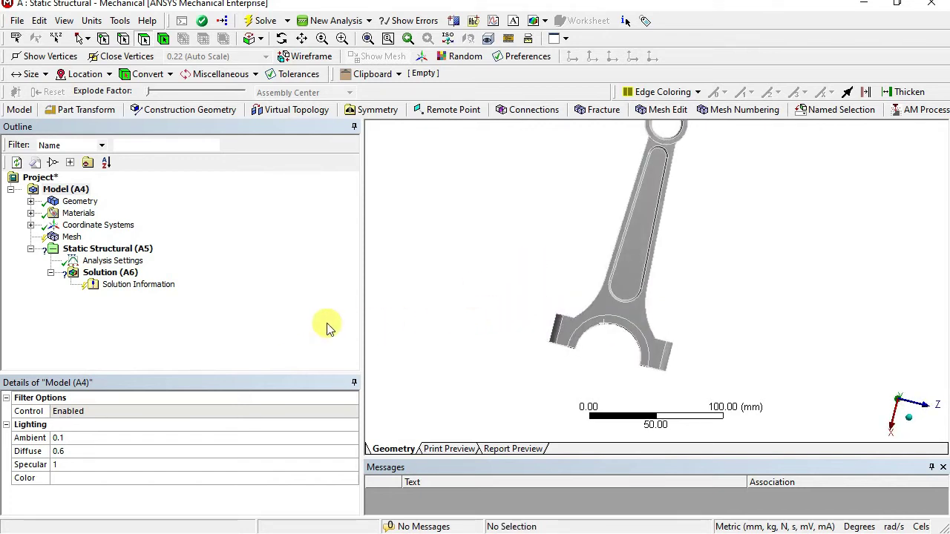
right_click(118, 253)
left_click(177, 258)
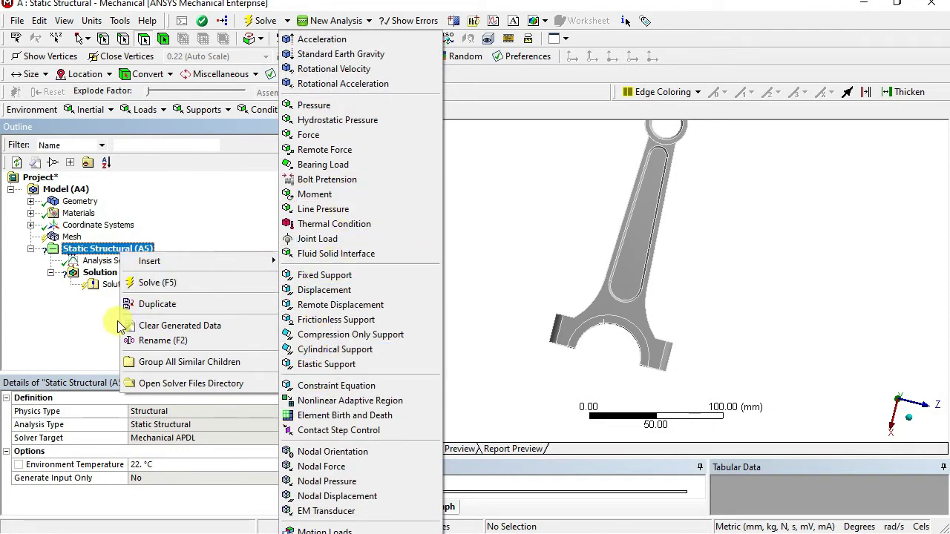
left_click(83, 320)
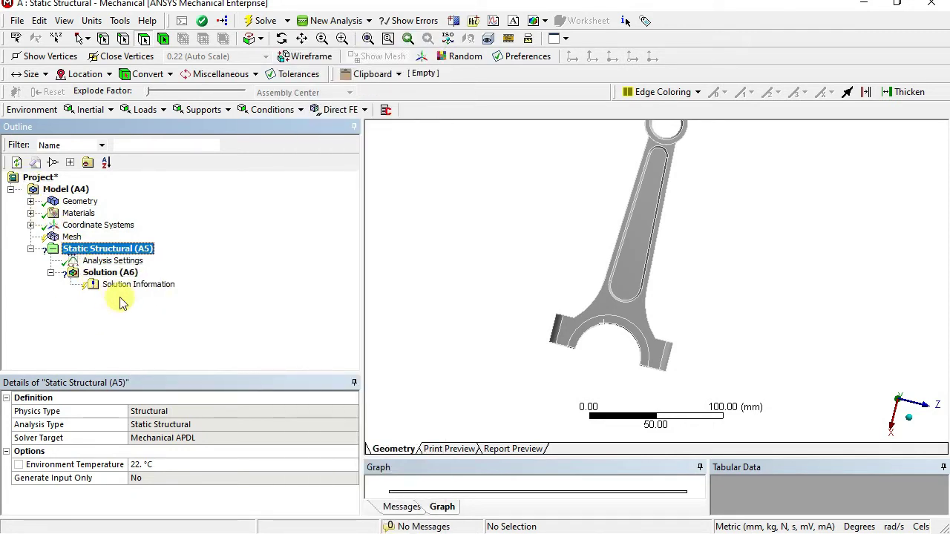
Step: Expand the model's geometry and review the connecting rod body's definition and material assignment
left_click(78, 204)
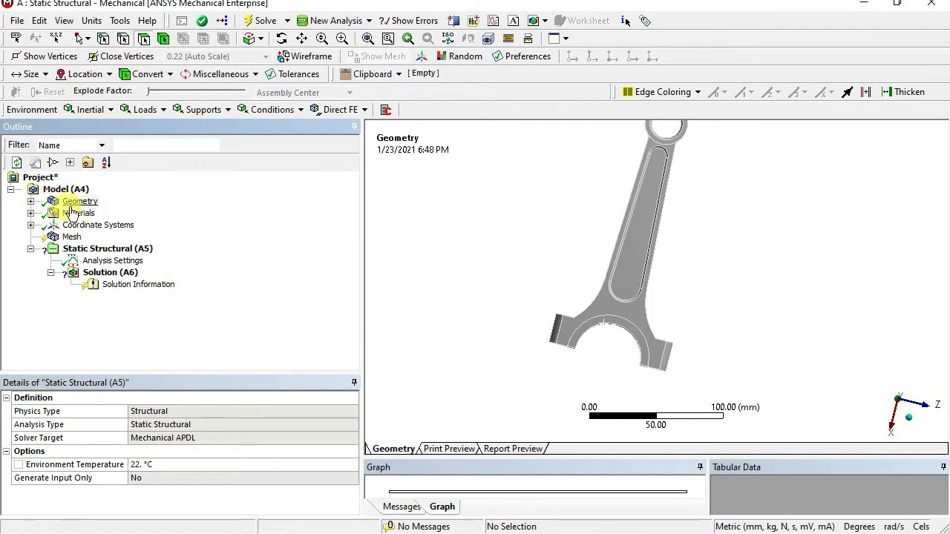
left_click(30, 201)
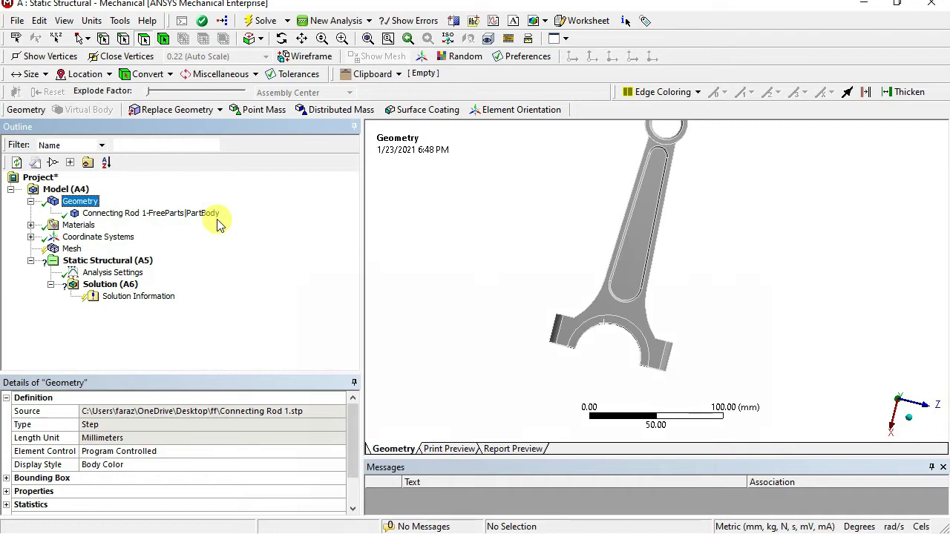
left_click(130, 215)
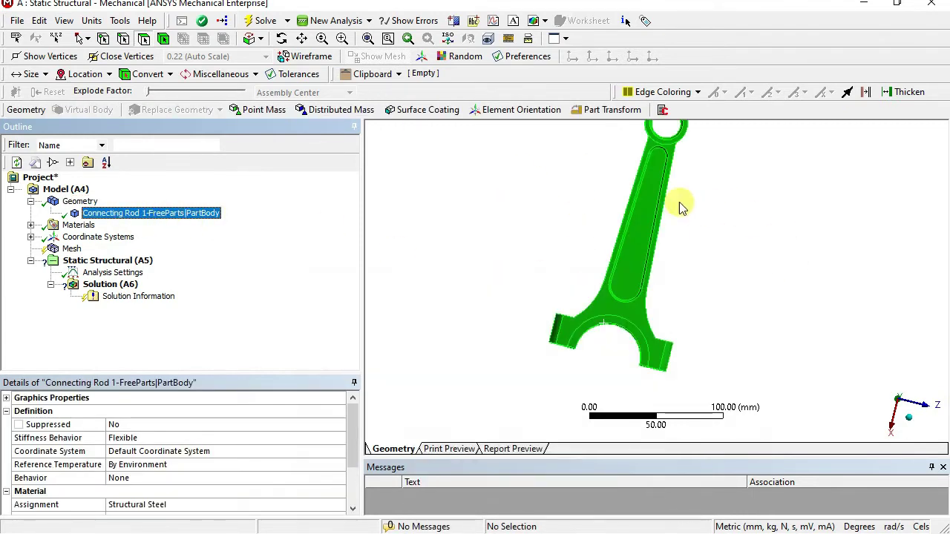
scroll(670, 214, "down", 1)
scroll(674, 219, "down", 2)
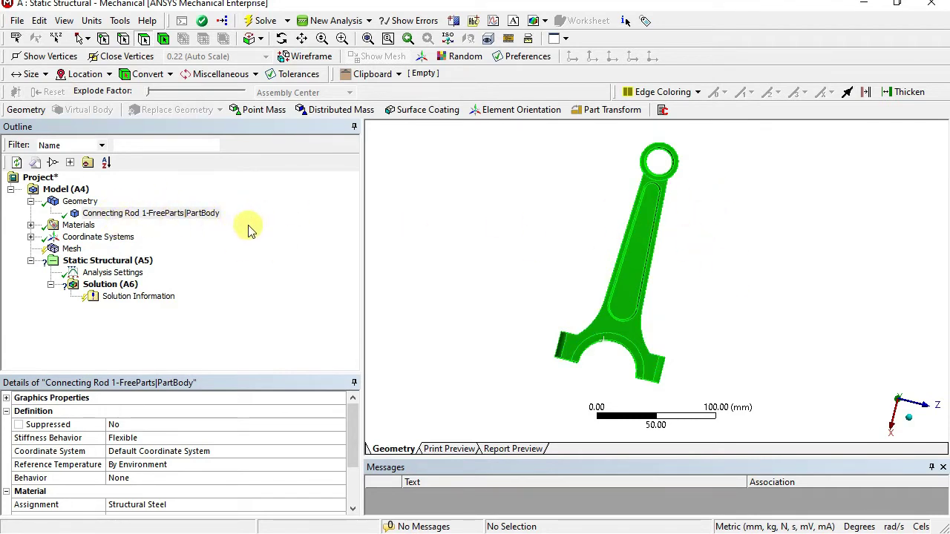
left_click(142, 214)
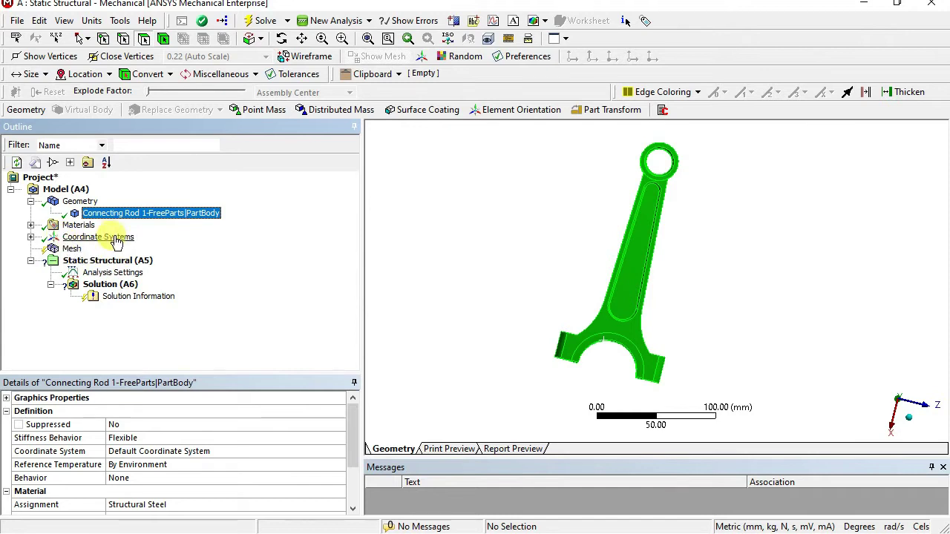
Step: Generate the connecting rod's mesh with the default mesh settings
left_click(71, 249)
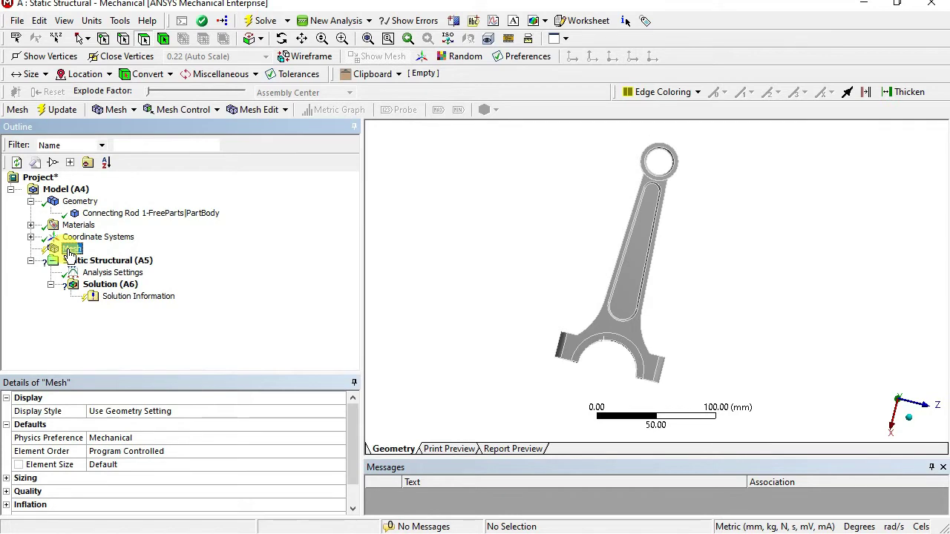
right_click(71, 251)
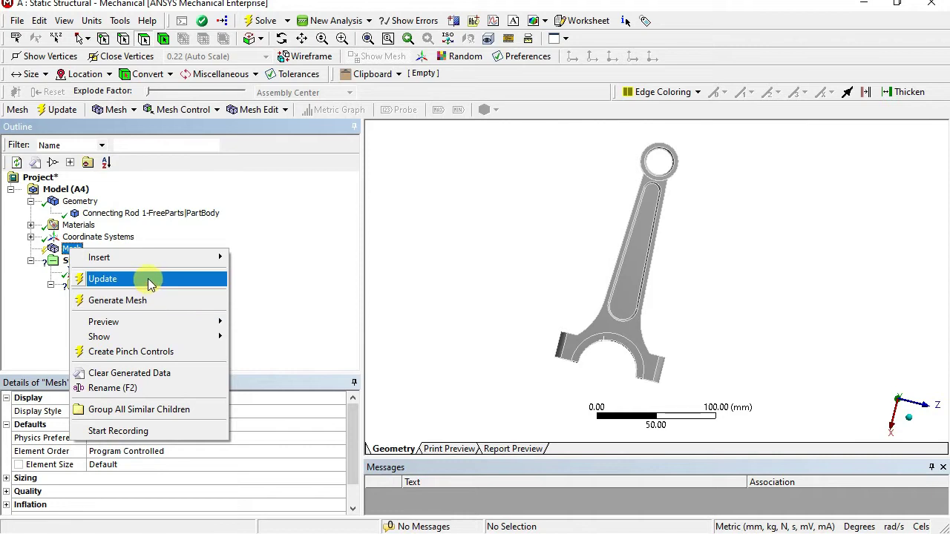
mouse_move(213, 259)
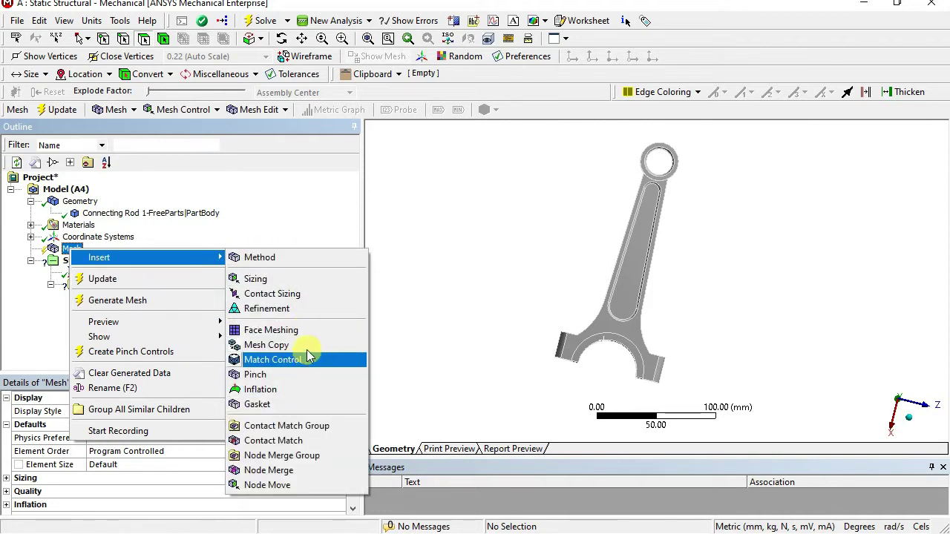
left_click(278, 259)
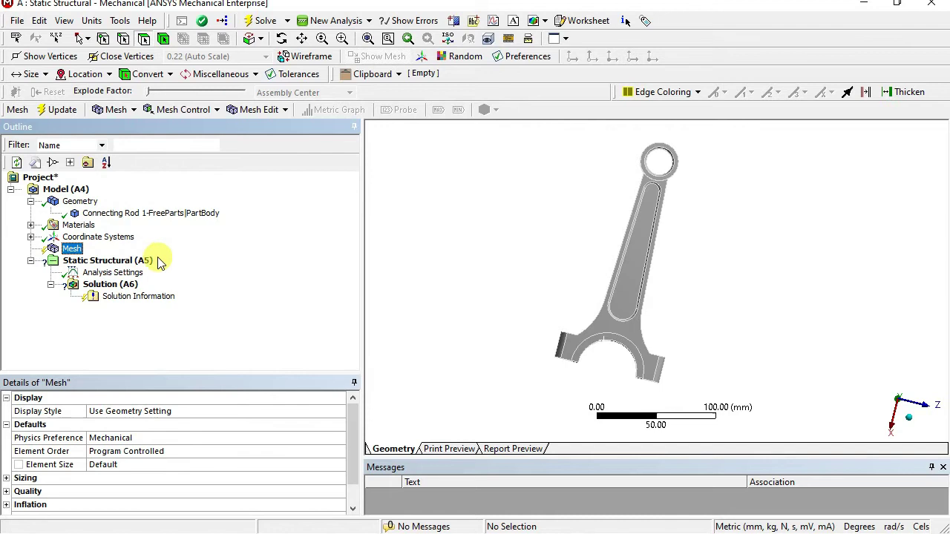
right_click(71, 249)
left_click(202, 304)
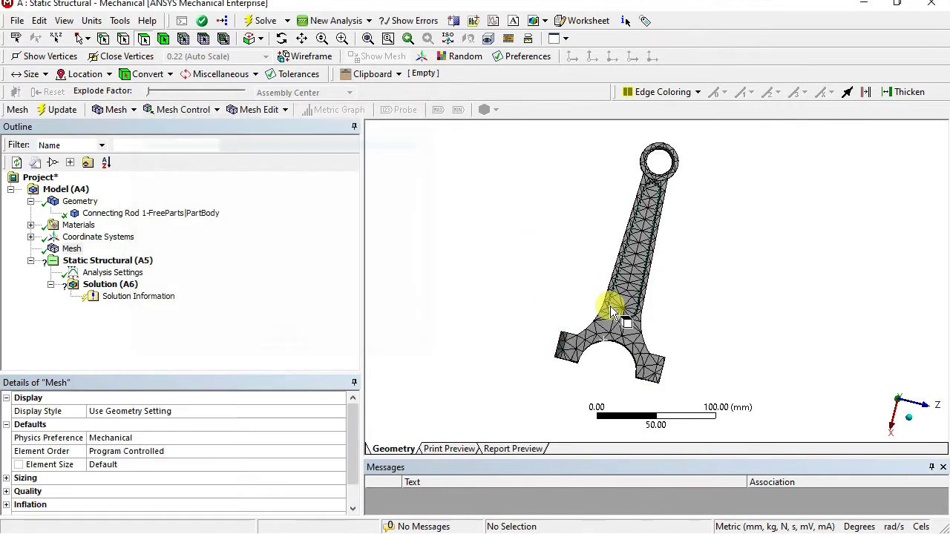
Step: Examine the generated mesh up close along the rod's shank, recess and big end, and over the whole part
scroll(639, 308, "up", 3)
scroll(639, 312, "up", 2)
scroll(586, 319, "down", 3)
scroll(590, 324, "up", 2)
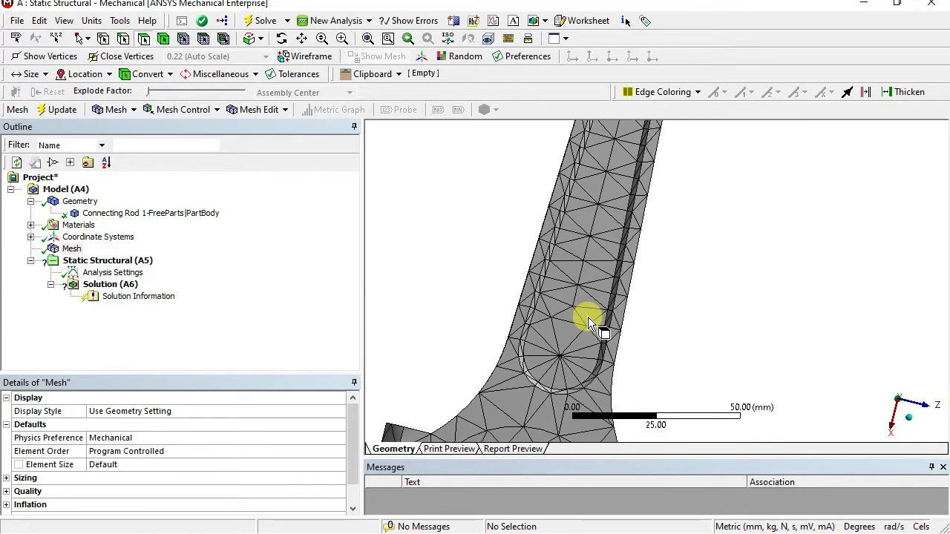
middle_click_drag(587, 318, 609, 291)
scroll(680, 285, "down", 2)
scroll(675, 277, "up", 2)
scroll(664, 250, "down", 4)
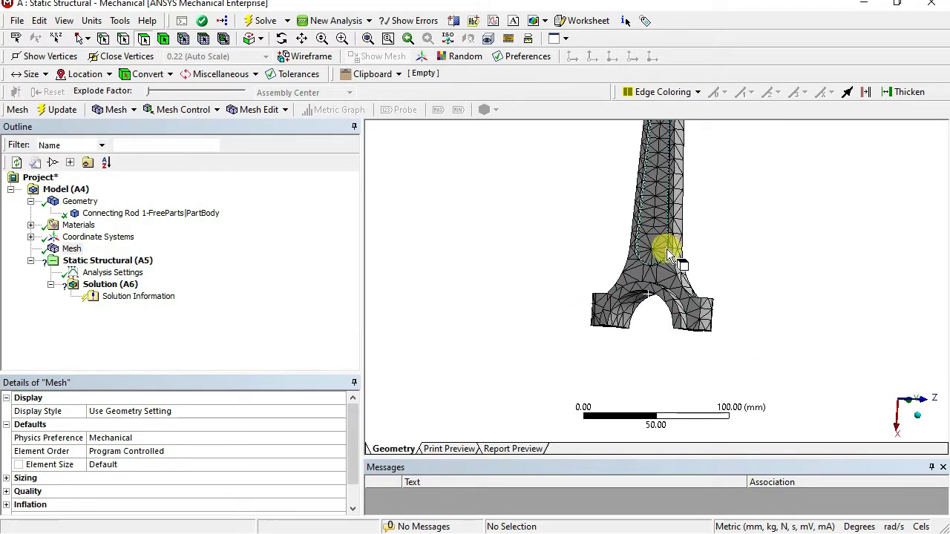
scroll(611, 308, "down", 2)
middle_click_drag(611, 270, 594, 307, "ctrl")
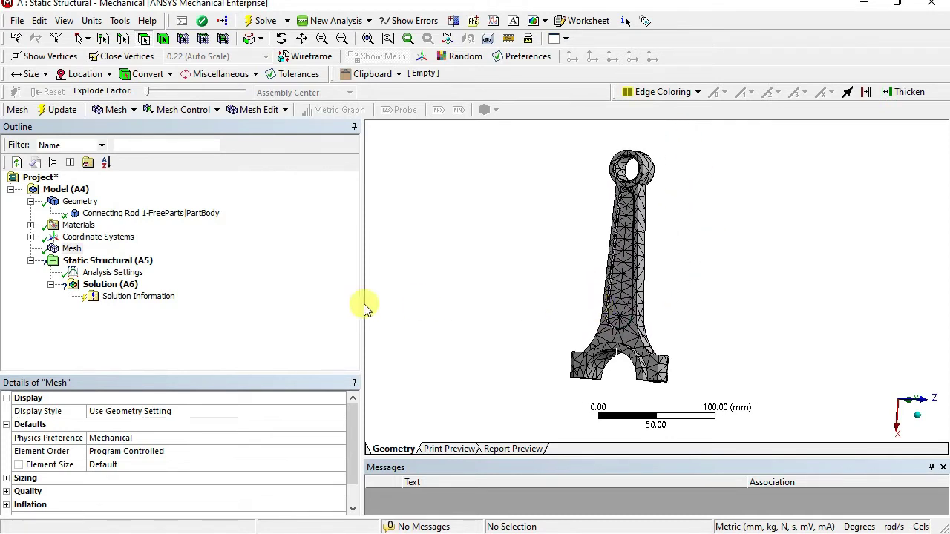
right_click(69, 253)
mouse_move(161, 264)
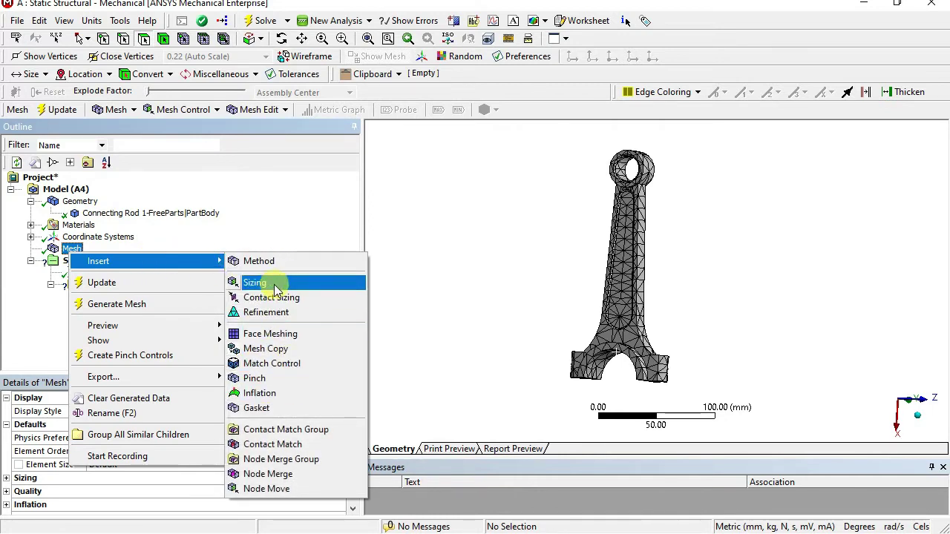
left_click(469, 265)
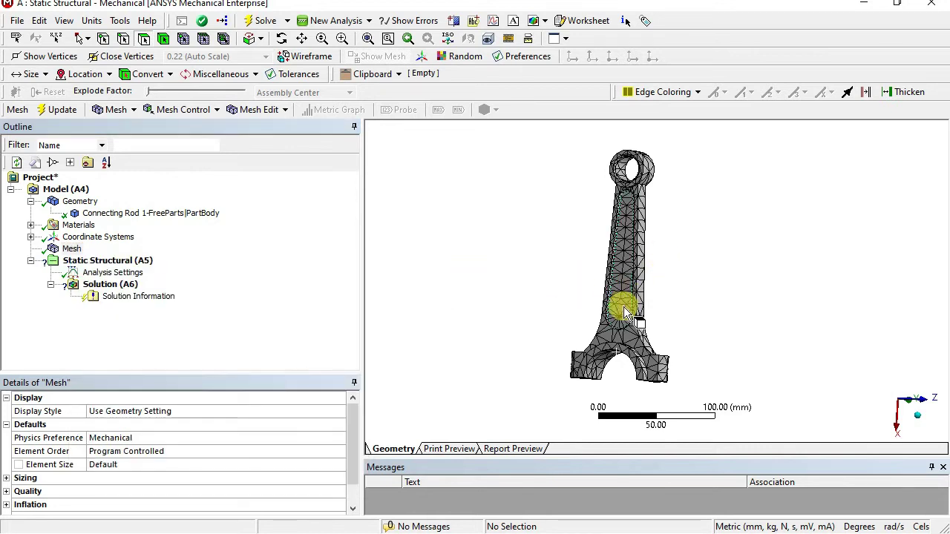
Step: Insert a sizing control in the mesh and scope it to the whole connecting rod body
scroll(599, 346, "up", 5)
middle_click_drag(445, 297, 542, 313, "ctrl")
scroll(585, 264, "down", 7)
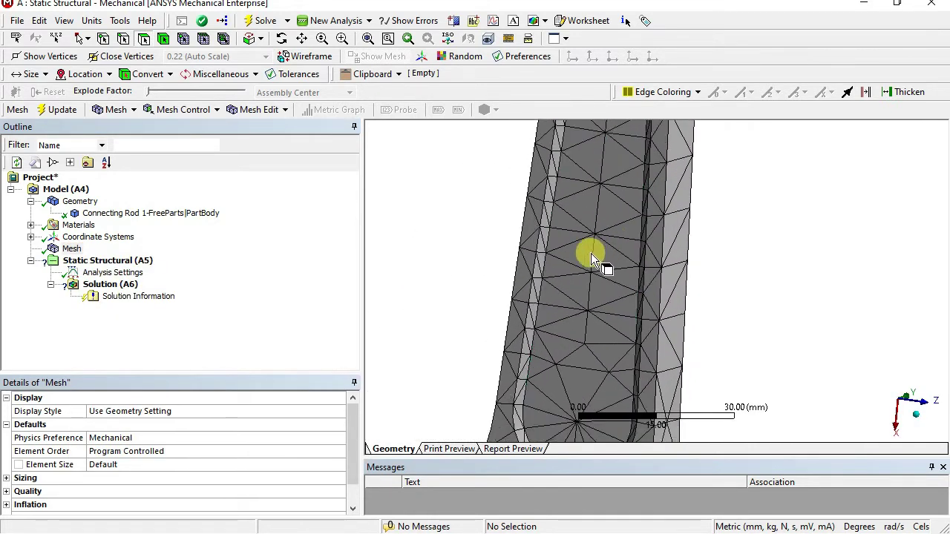
middle_click_drag(579, 259, 534, 256)
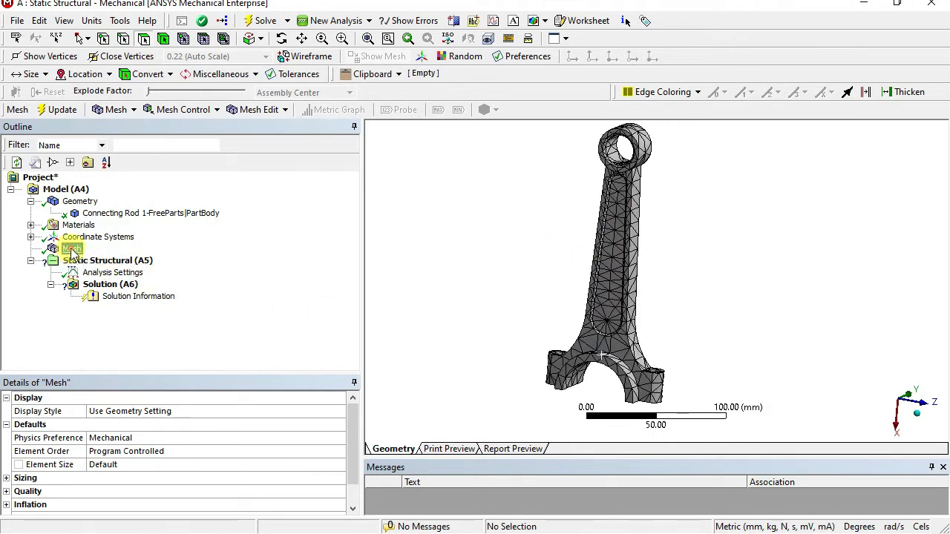
right_click(72, 251)
mouse_move(212, 257)
left_click(288, 277)
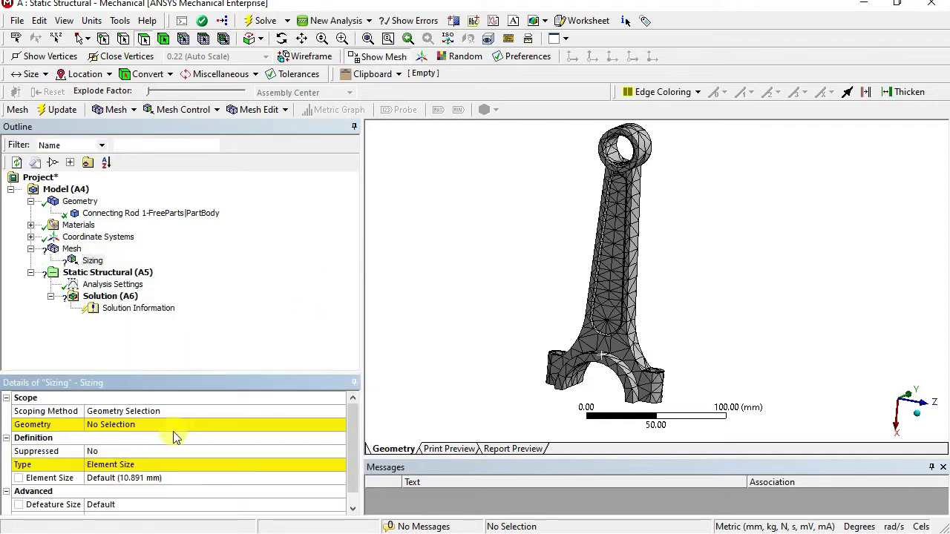
left_click(126, 426)
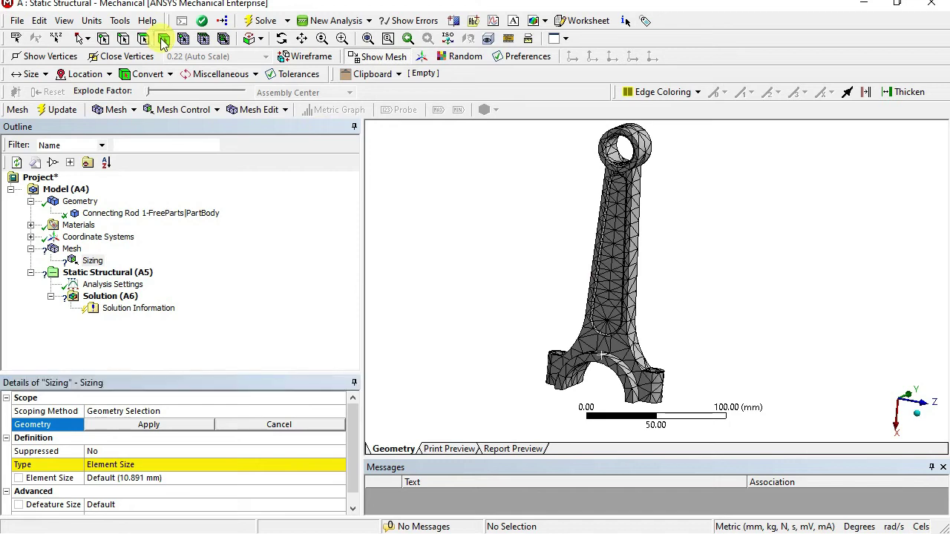
left_click(630, 220)
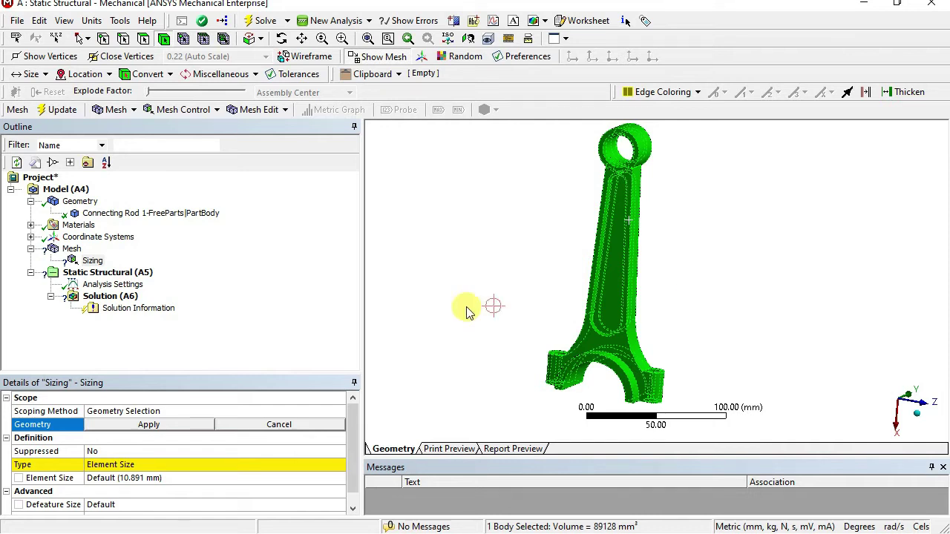
left_click(149, 425)
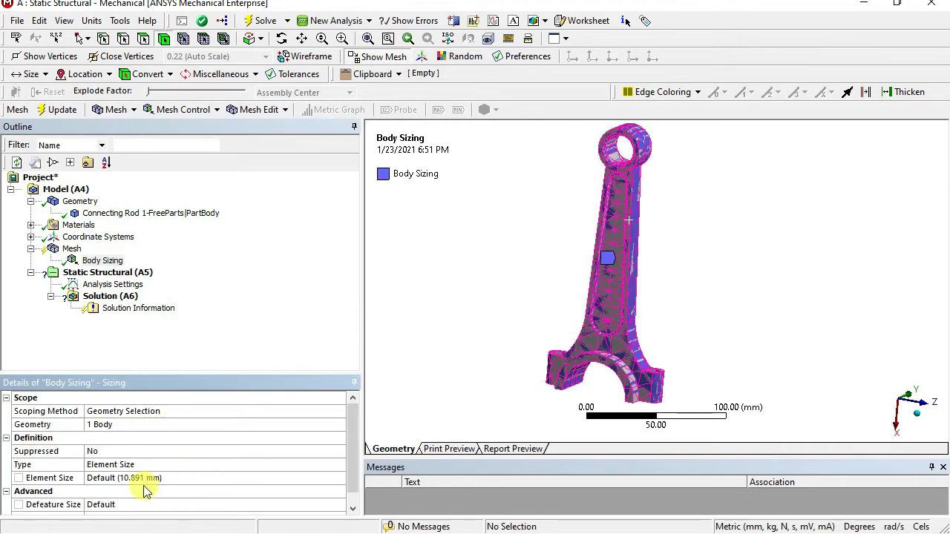
Step: Set the body sizing's element size to 4 mm and regenerate the connecting rod's mesh
left_click(117, 479)
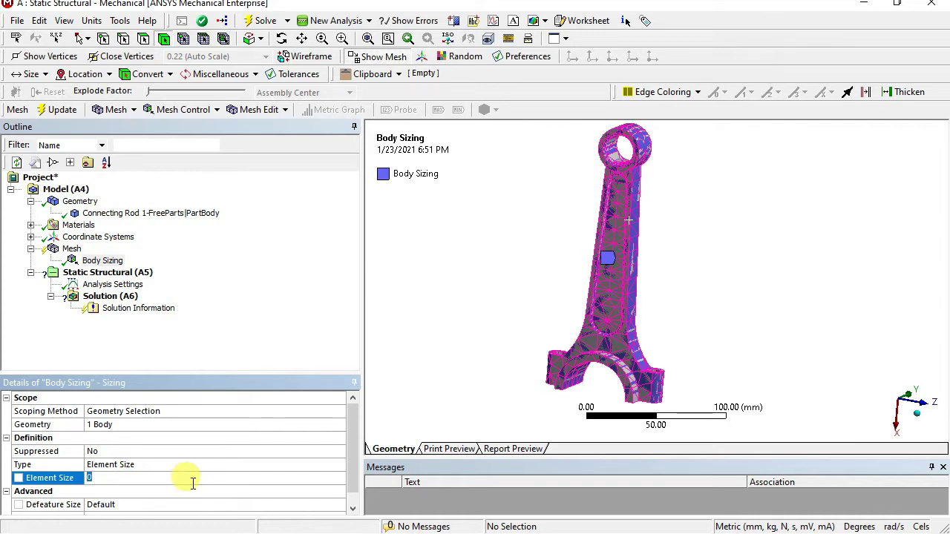
key("Return")
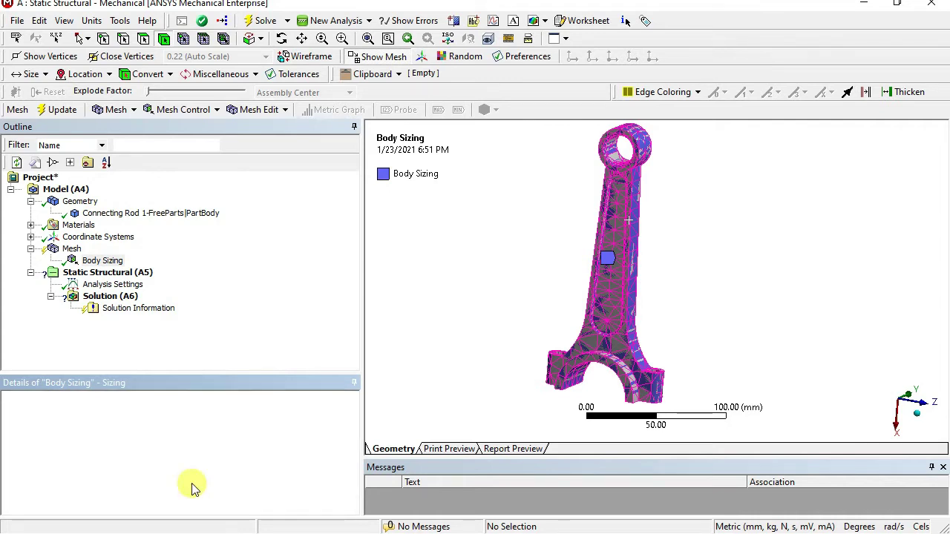
left_click(69, 251)
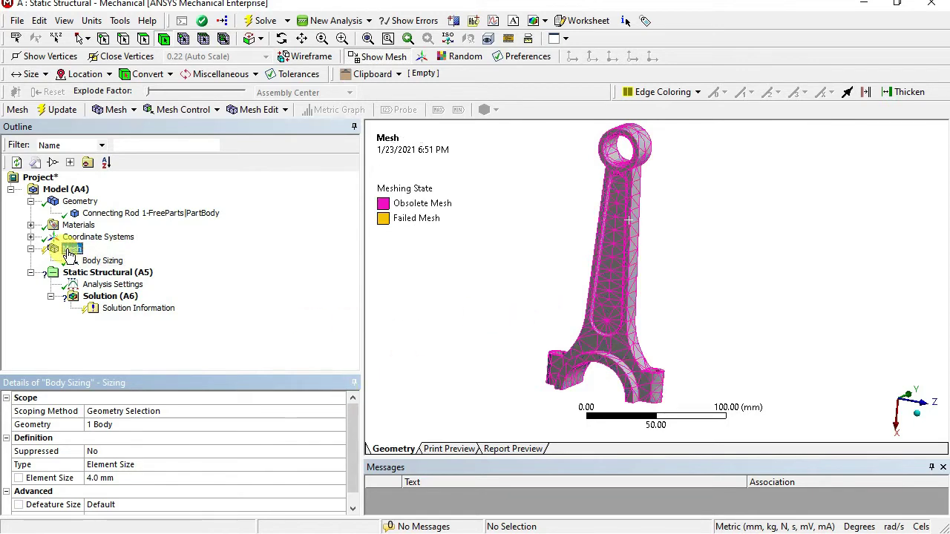
right_click(71, 251)
left_click(146, 304)
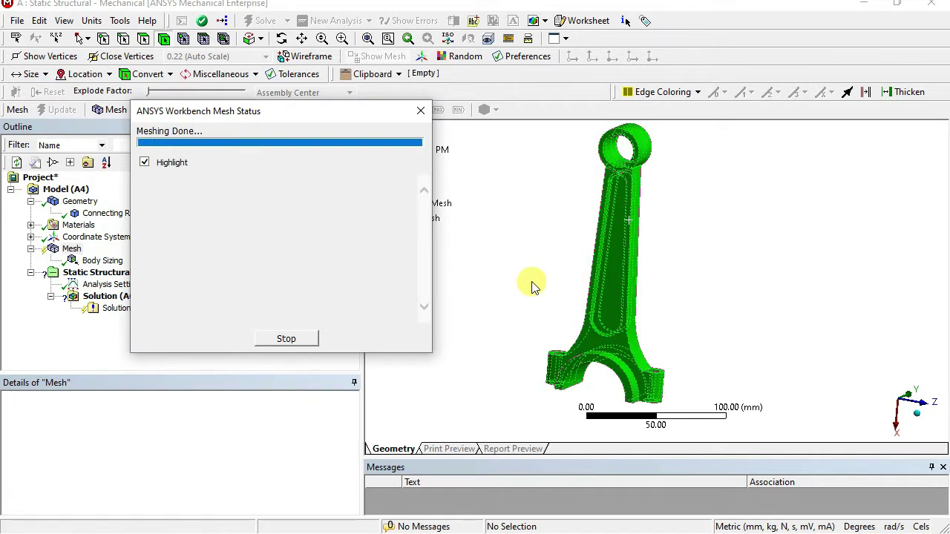
scroll(538, 330, "up", 8)
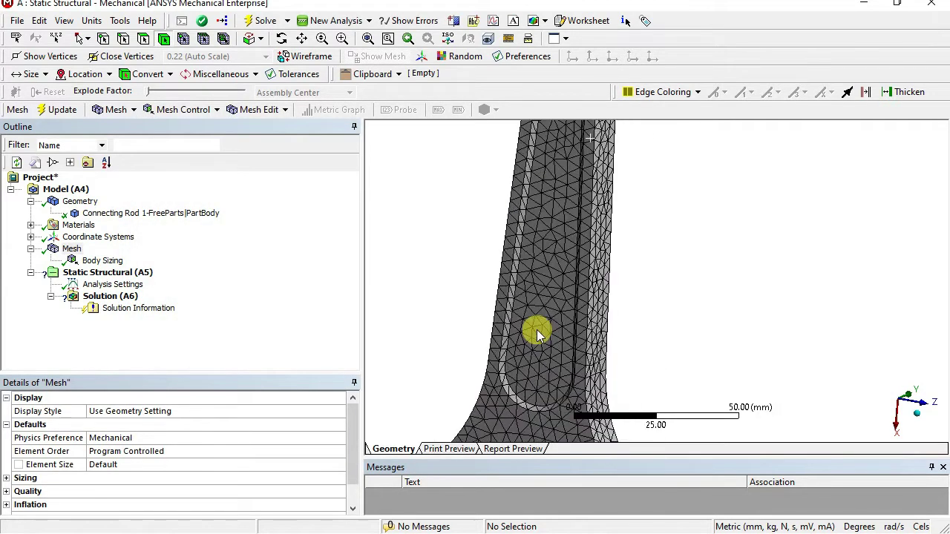
middle_click_drag(490, 323, 618, 282, "ctrl")
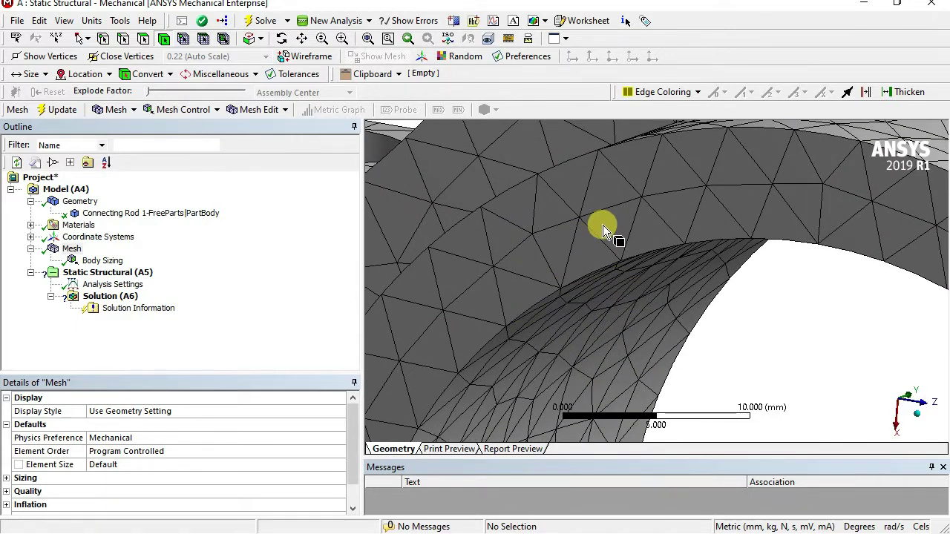
scroll(603, 225, "down", 5)
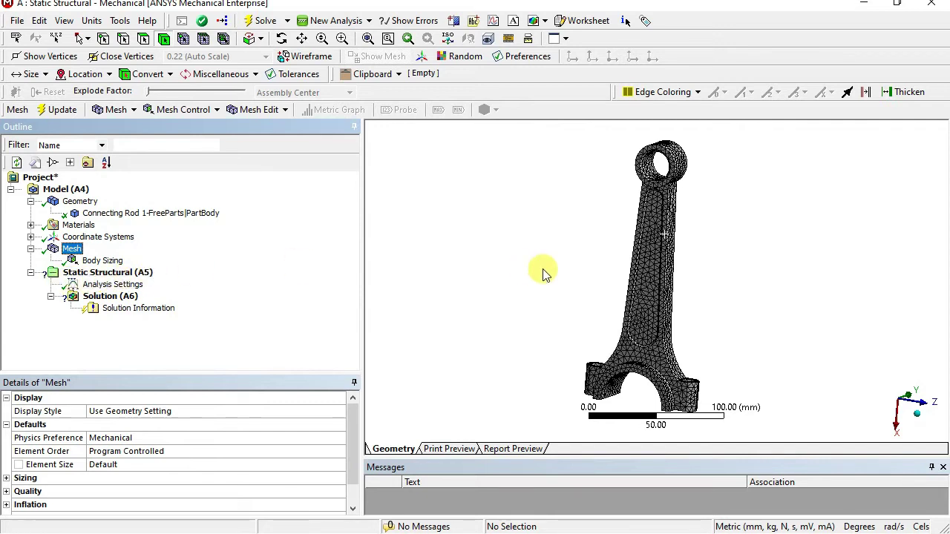
Step: Review the load and support types available for the static structural analysis and examine the rod's small and big ends
right_click(124, 278)
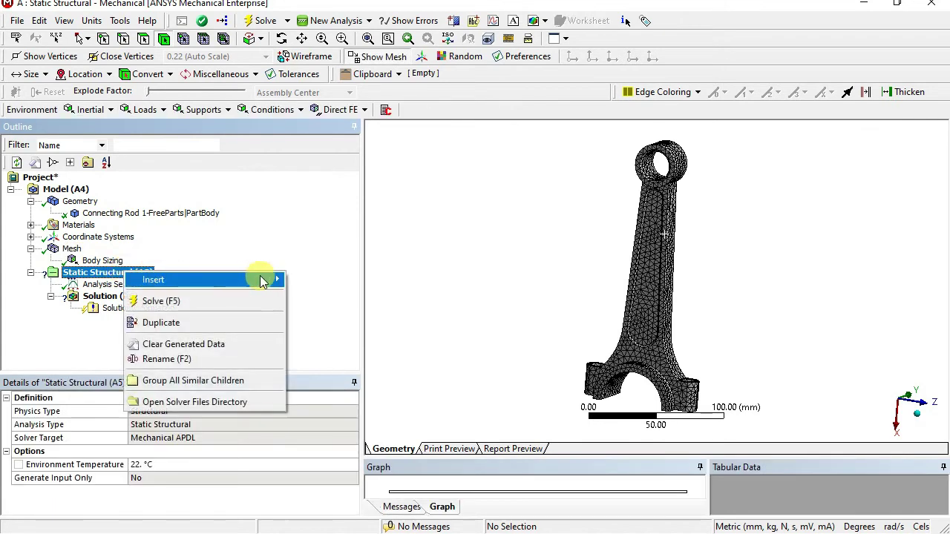
mouse_move(262, 282)
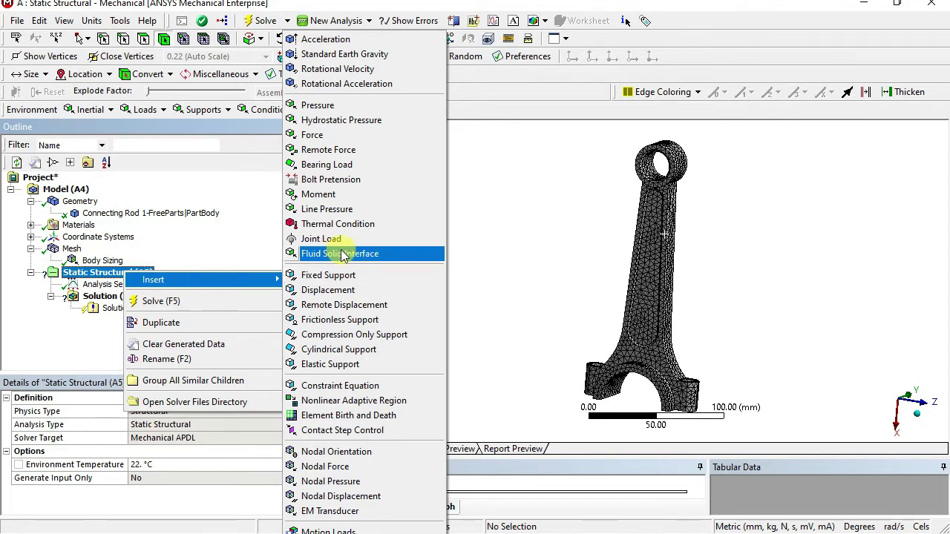
left_click(547, 201)
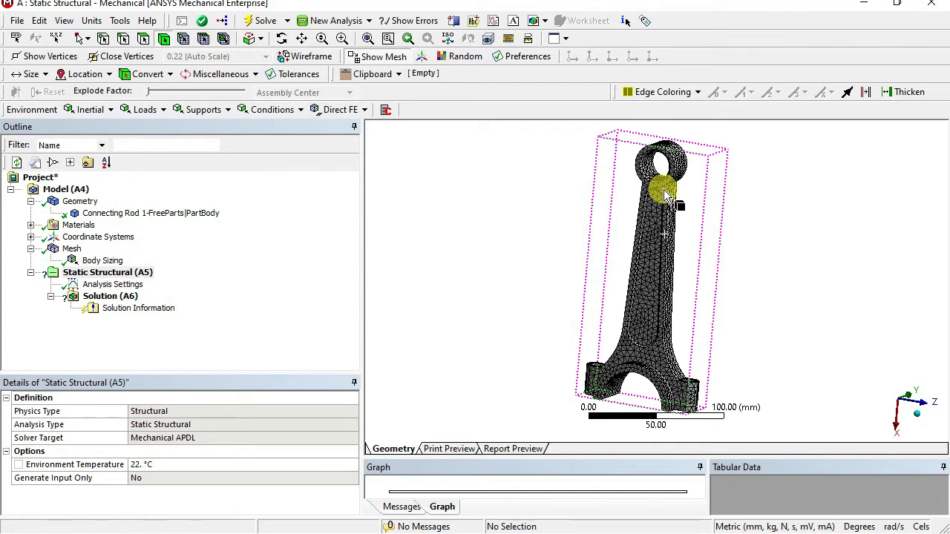
left_click(705, 281)
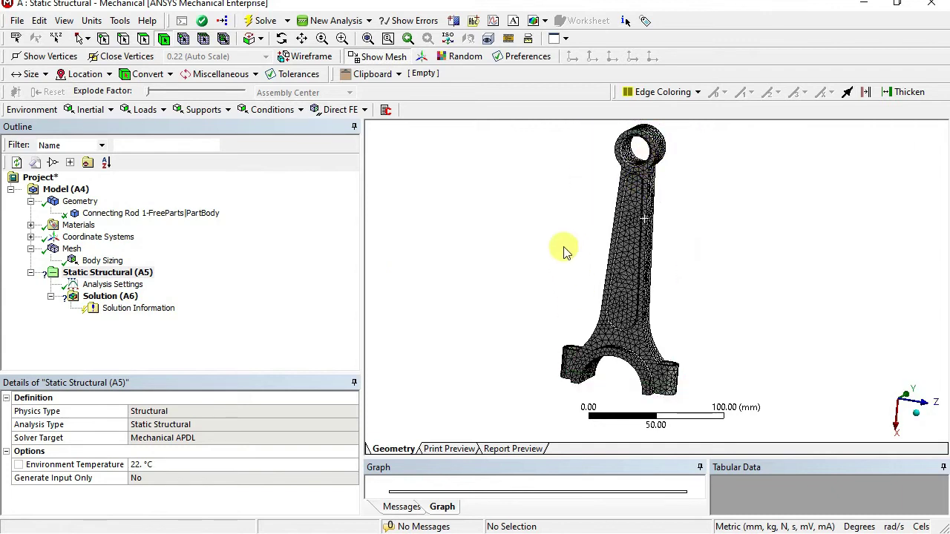
middle_click_drag(539, 243, 547, 267)
left_click(635, 221)
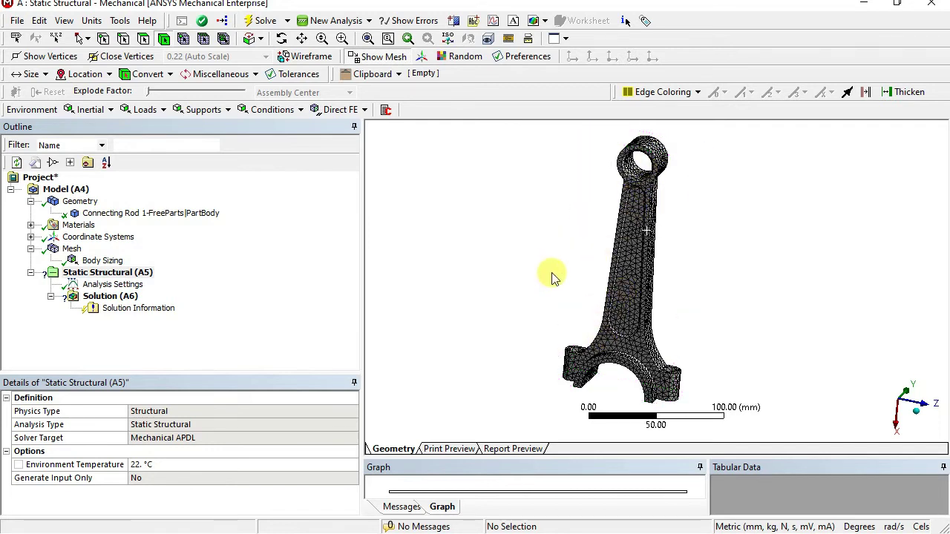
middle_click_drag(572, 282, 591, 151)
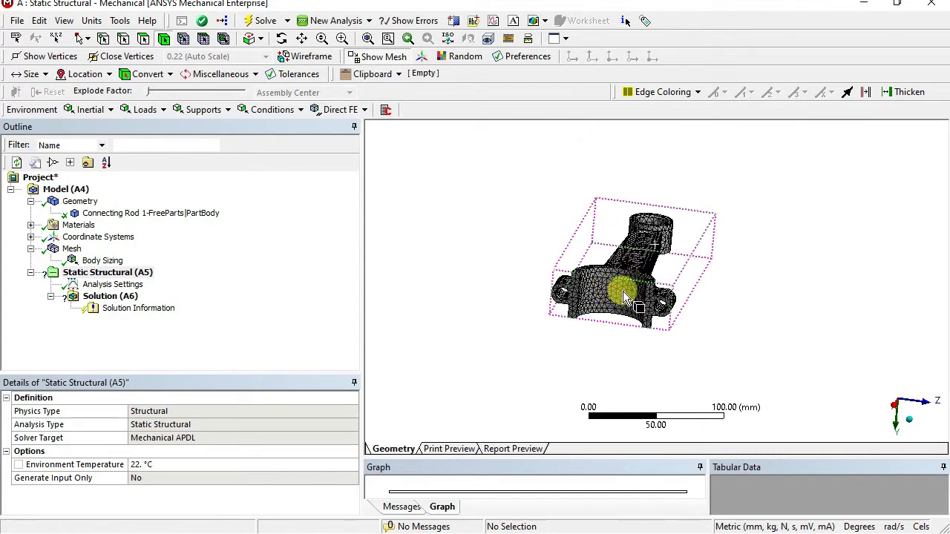
middle_click_drag(416, 318, 405, 397)
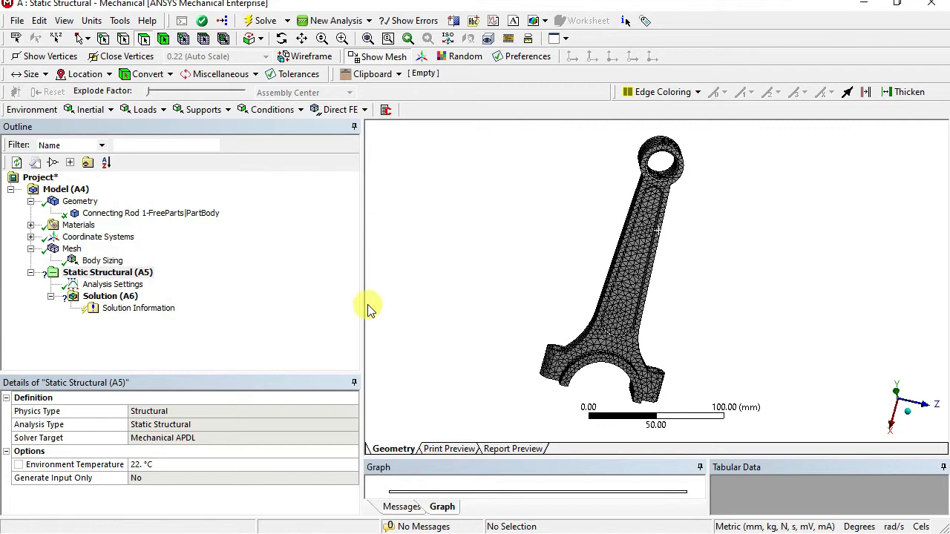
Step: Insert a fixed support in the static structural analysis and scope it to the two inner cylindrical faces of the rod's big end
right_click(119, 276)
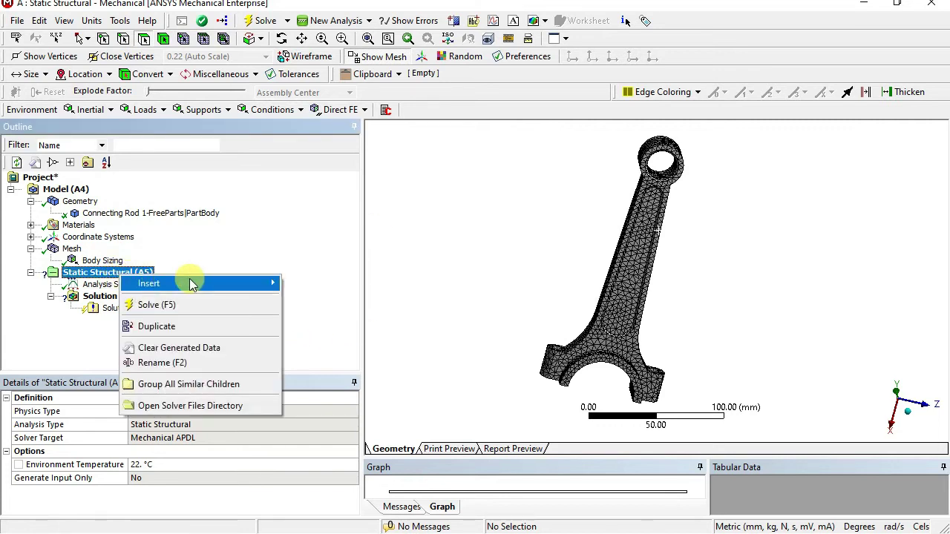
mouse_move(208, 285)
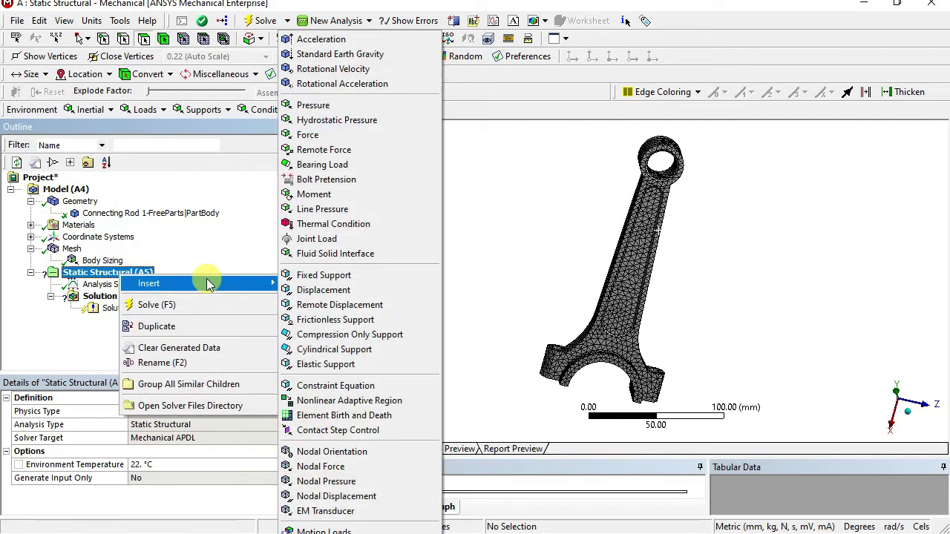
left_click(342, 280)
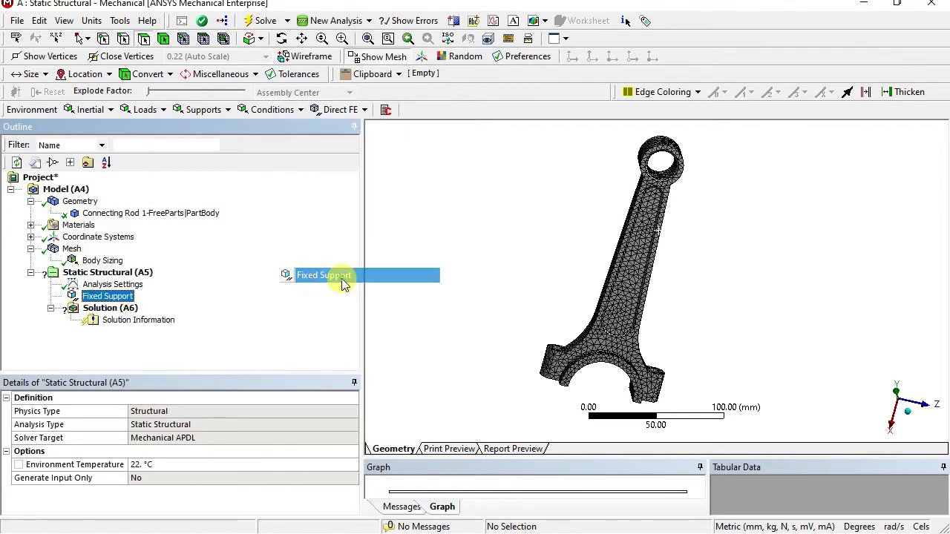
middle_click_drag(471, 327, 473, 235)
scroll(555, 314, "up", 5)
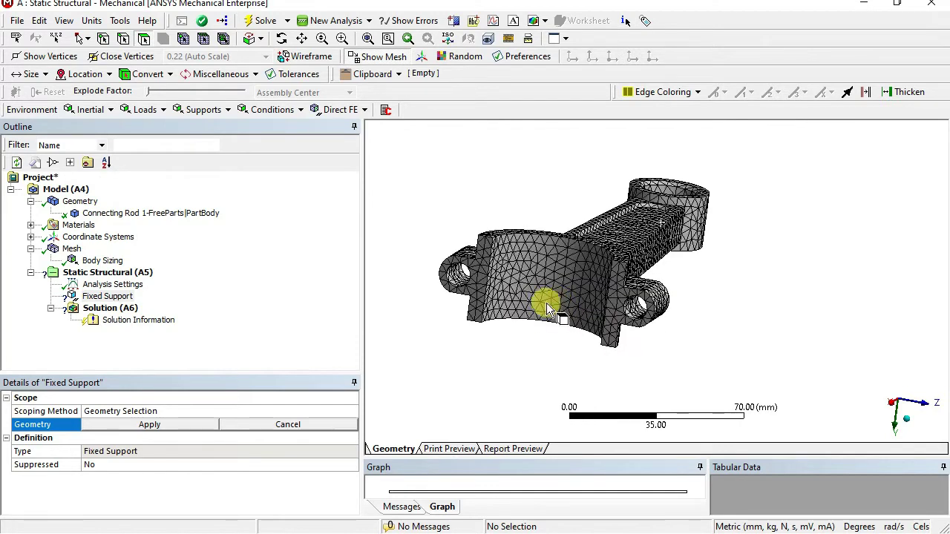
left_click(516, 274)
left_click(583, 288, "ctrl")
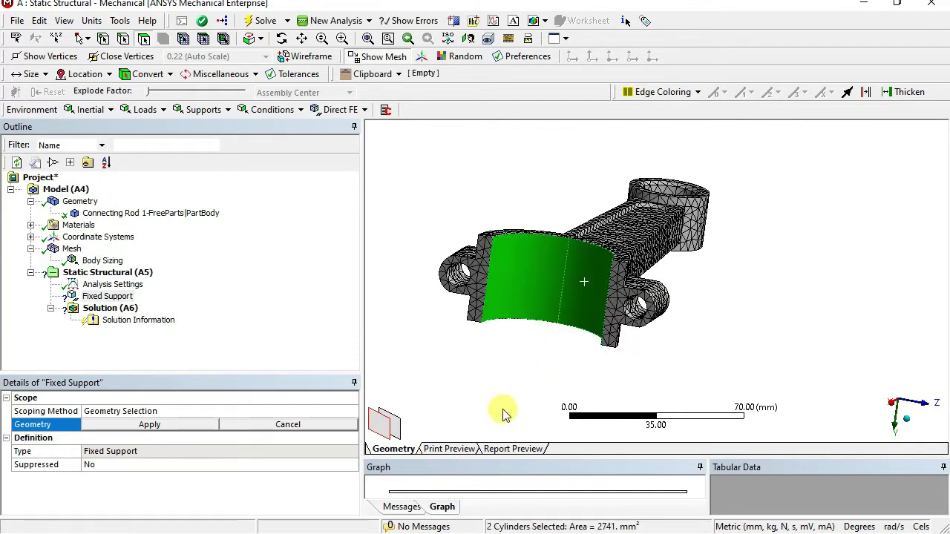
left_click(151, 425)
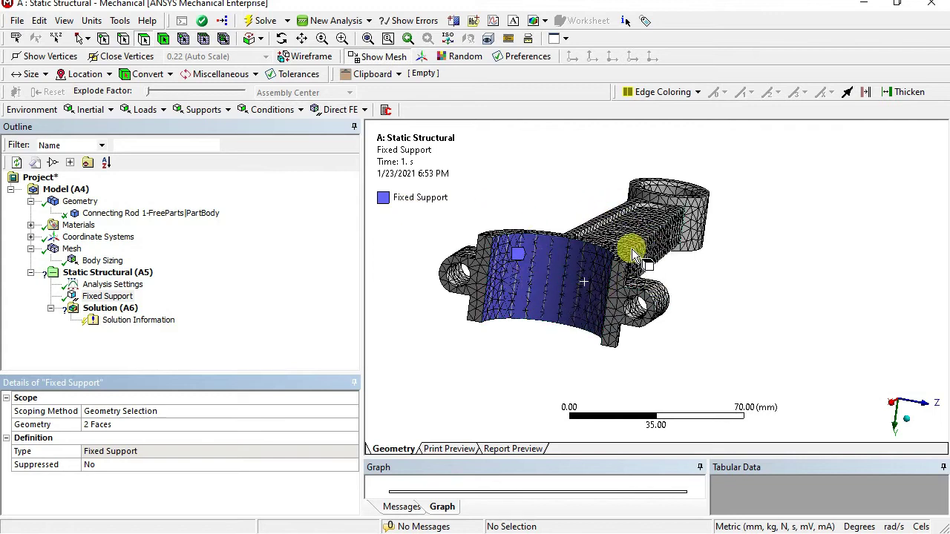
Step: Insert a force in the static structural analysis and scope it to the two cylindrical faces of the small-end bore
middle_click_drag(628, 297, 602, 369)
scroll(664, 290, "down", 3)
middle_click_drag(664, 290, 650, 188)
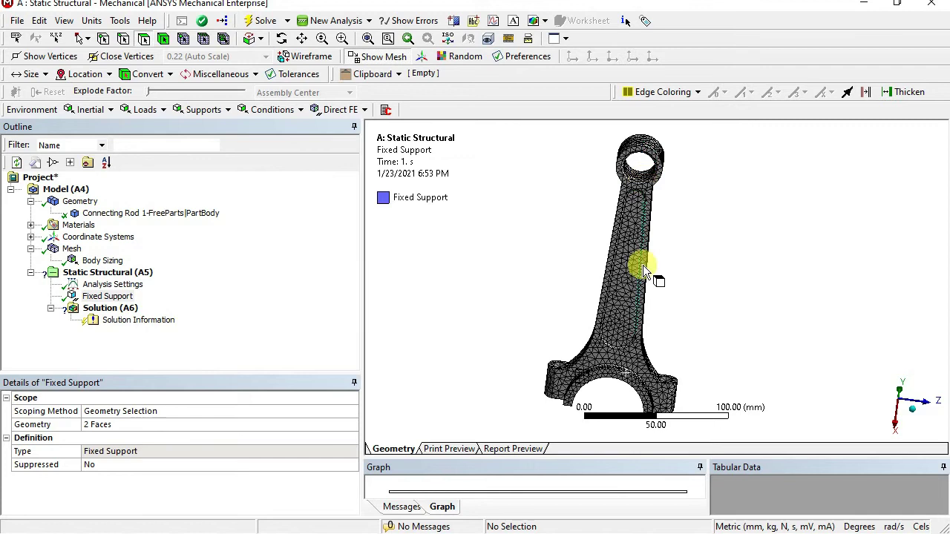
right_click(134, 273)
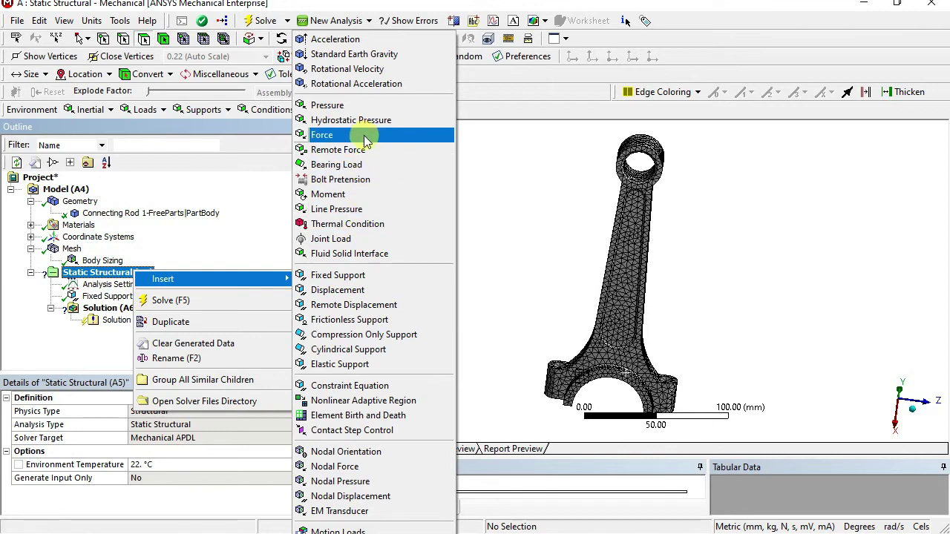
left_click(329, 138)
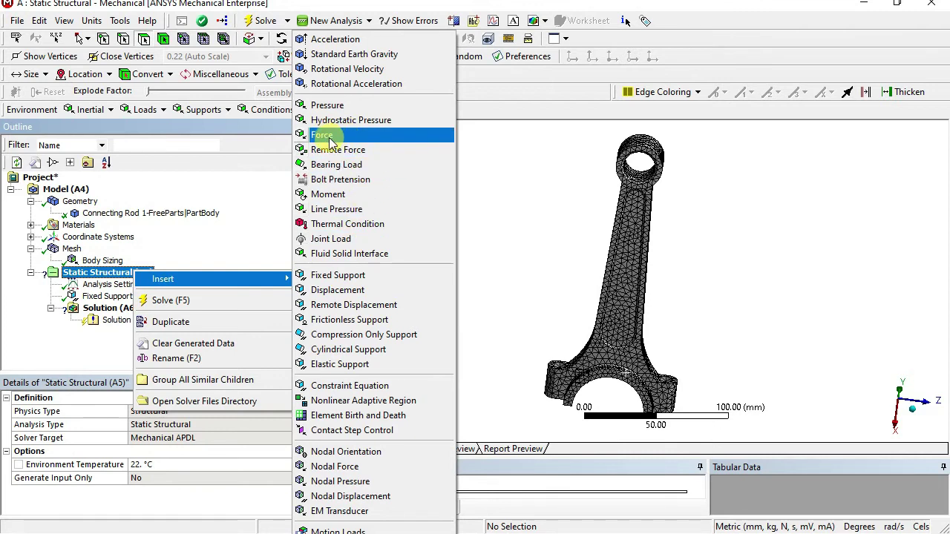
middle_click_drag(526, 215, 544, 256)
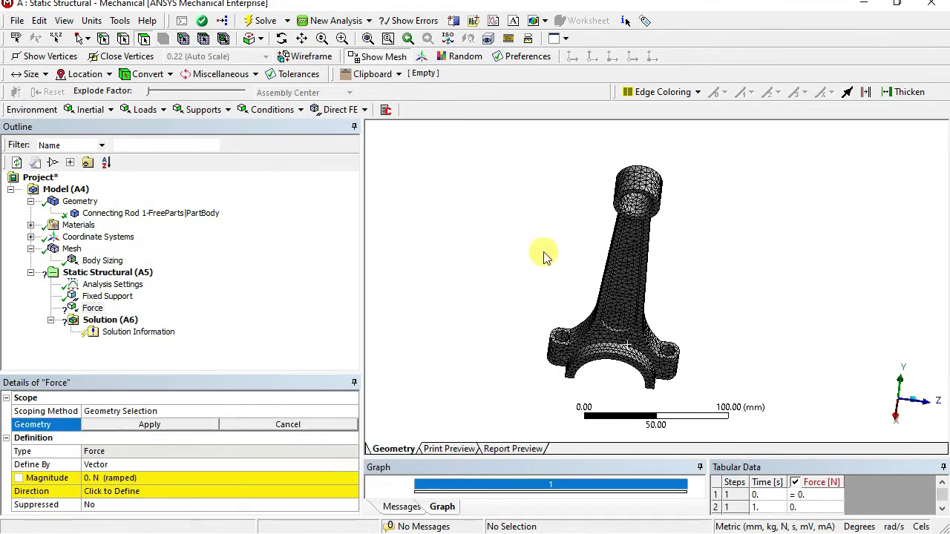
scroll(550, 255, "up", 5)
middle_click_drag(732, 212, 747, 377, "ctrl")
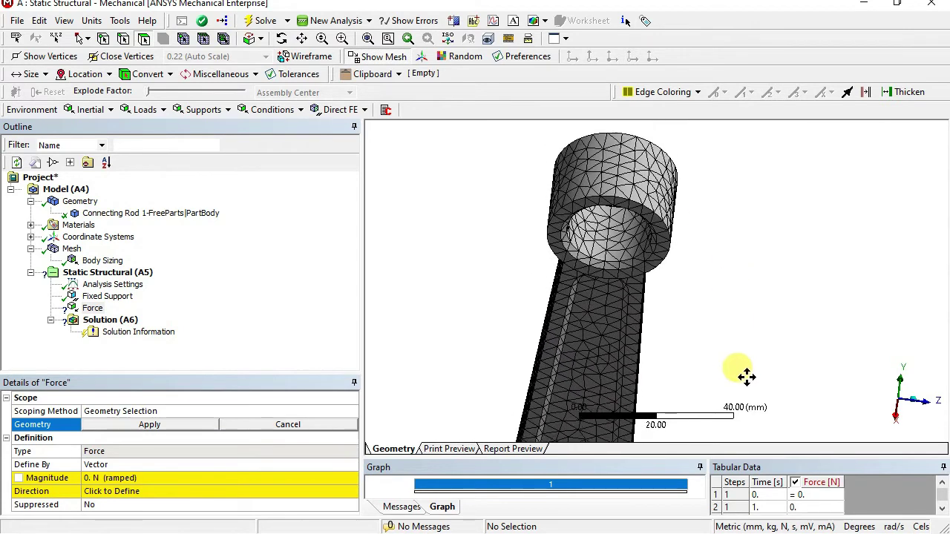
left_click(597, 251)
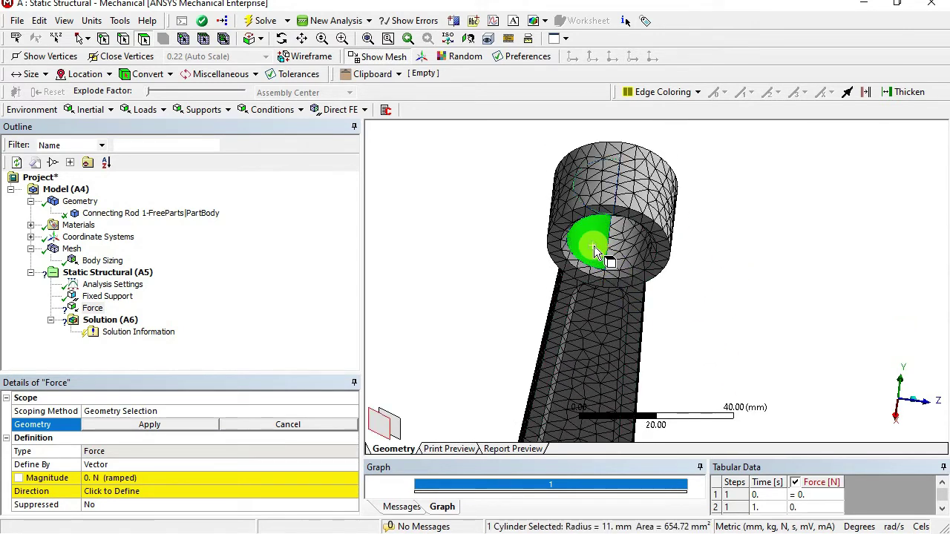
left_click(620, 242, "ctrl")
middle_click_drag(625, 253, 545, 263)
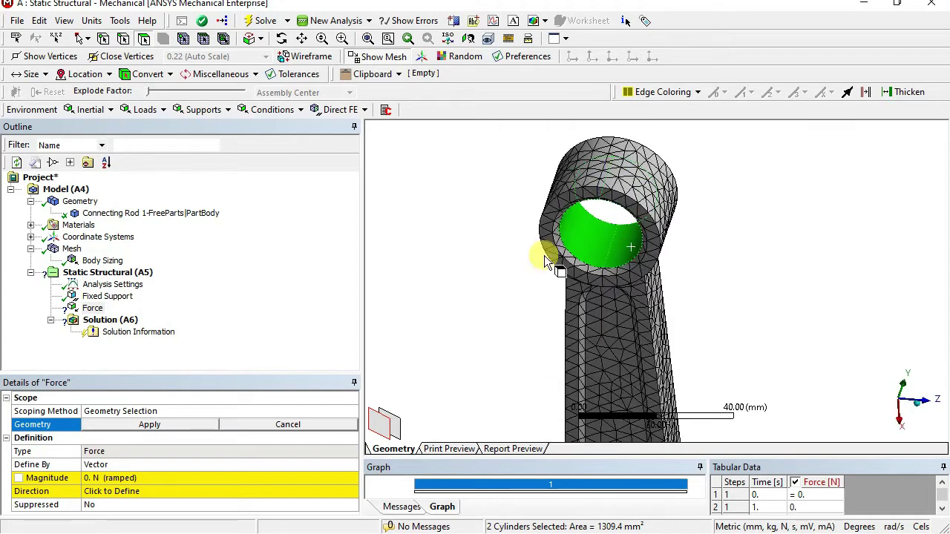
left_click(162, 423)
middle_click_drag(541, 344, 546, 319)
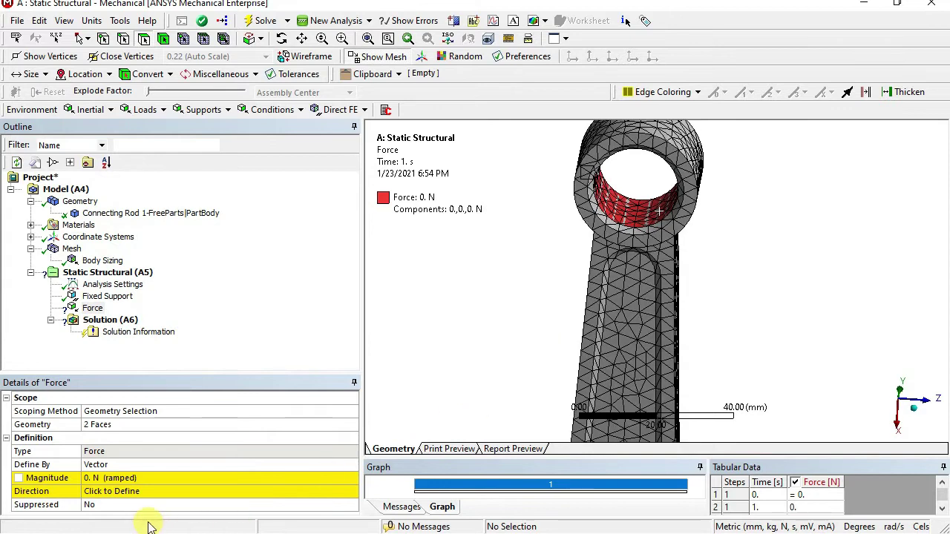
Step: Set the vector-defined force's magnitude to 200 N and try to define its direction
left_click(136, 478)
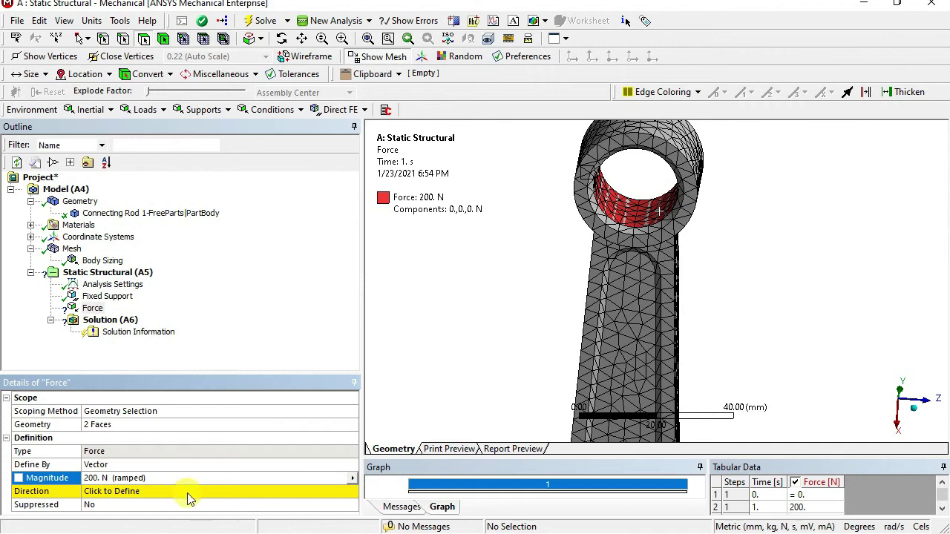
left_click(117, 493)
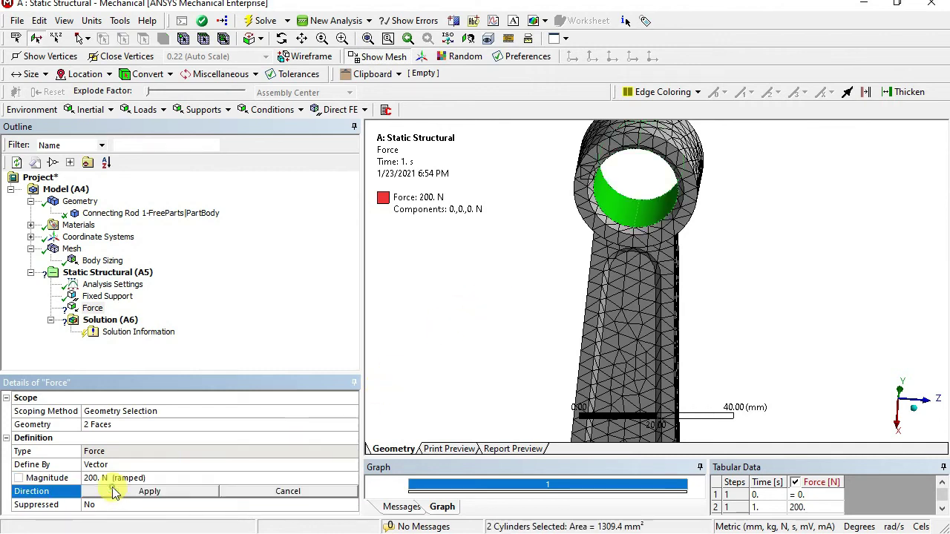
scroll(456, 361, "down", 5)
middle_click_drag(506, 357, 542, 272)
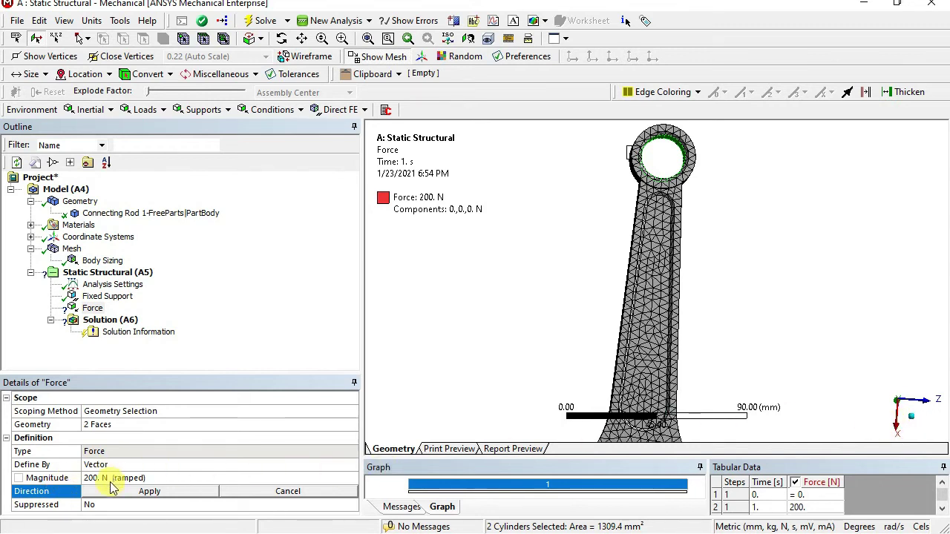
left_click(286, 494)
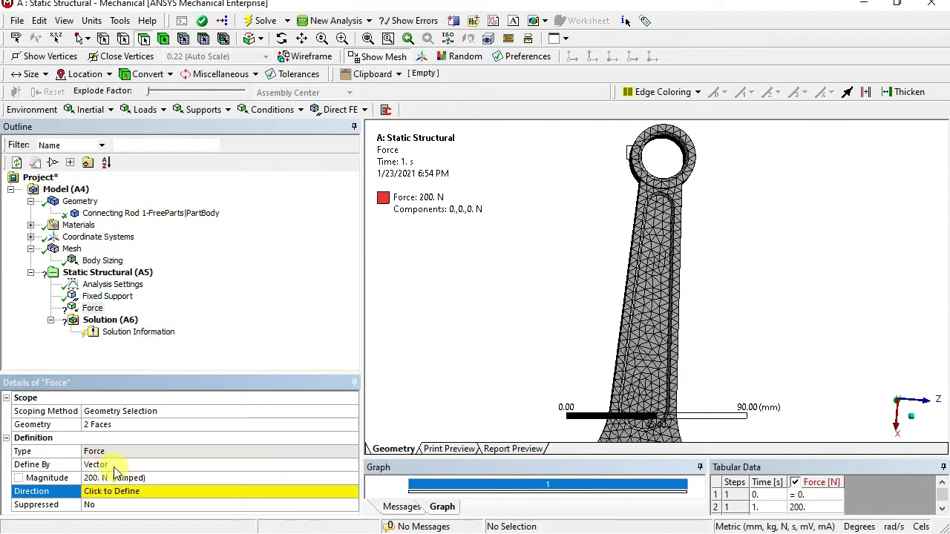
Step: Change the small-end force's definition from a vector to components
left_click(348, 466)
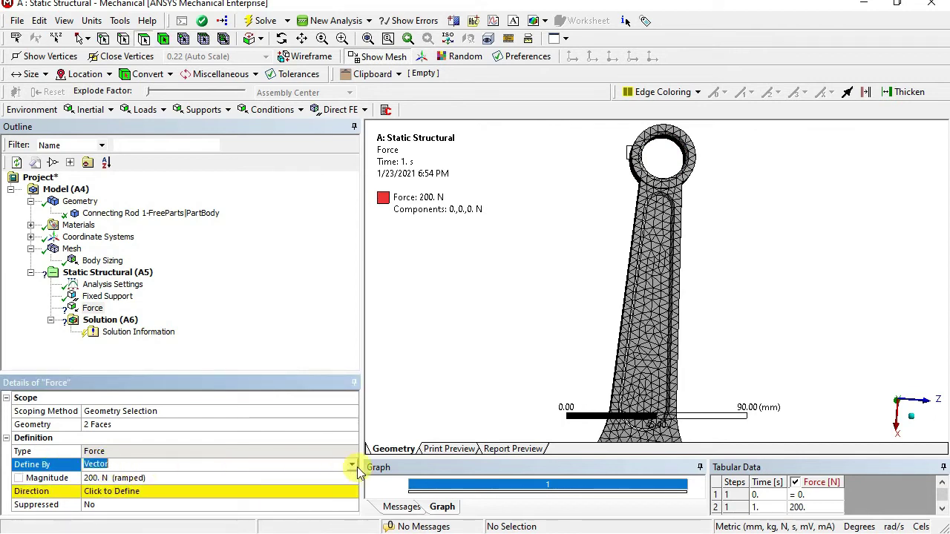
left_click(352, 465)
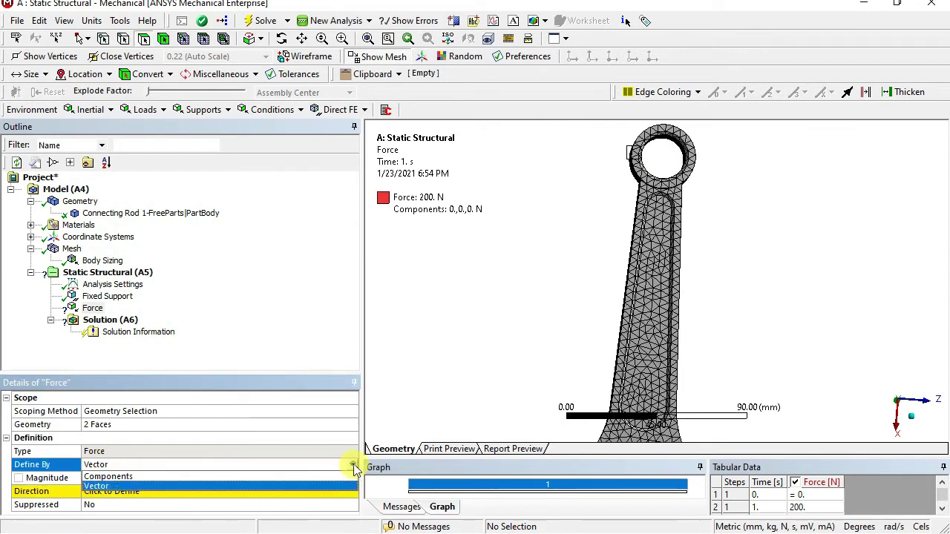
left_click(172, 477)
left_click_drag(354, 418, 353, 458)
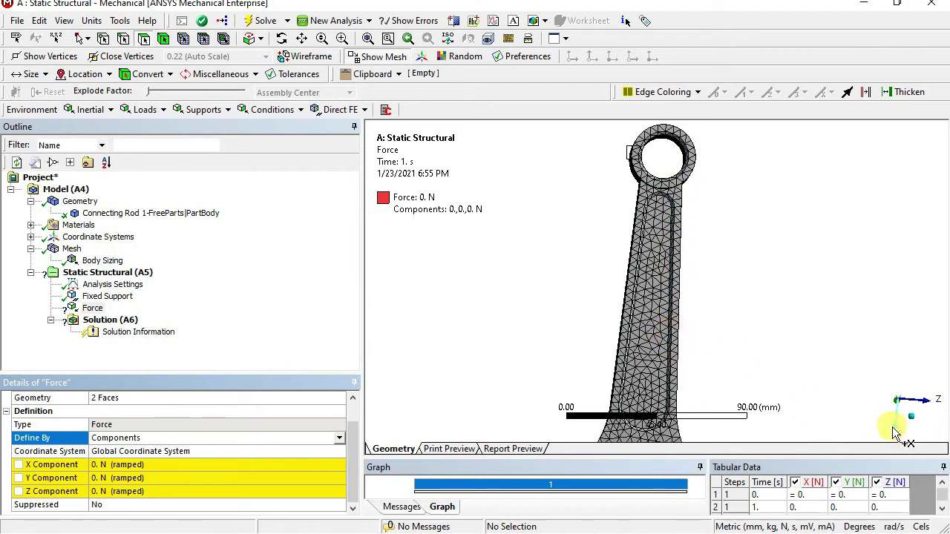
Step: Set the small-end force's X component to 200 N
left_click(149, 465)
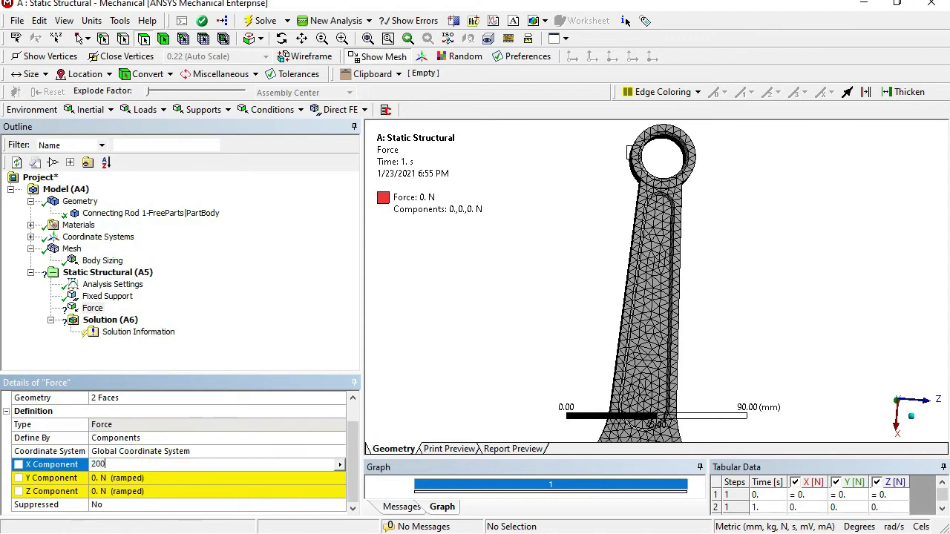
key("Return")
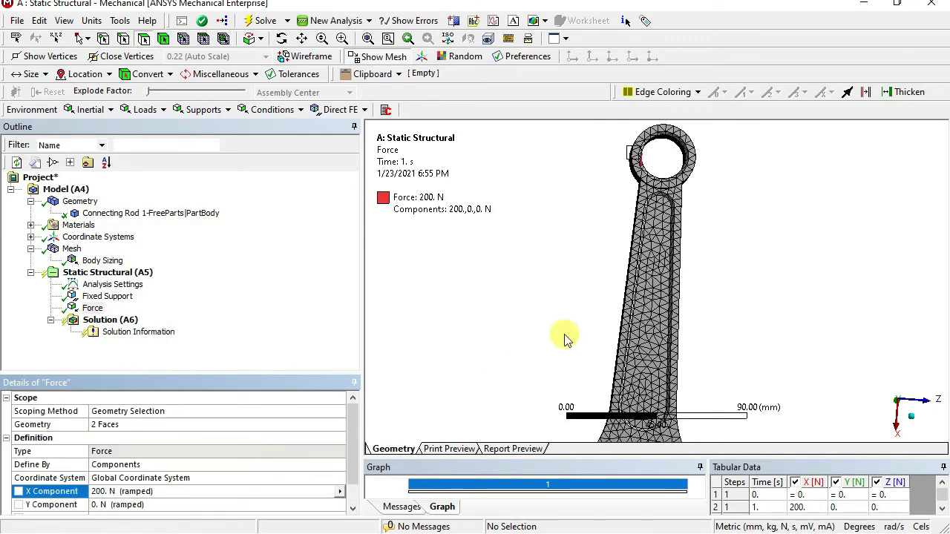
Step: Examine the force arrow's direction and the loaded faces in the small-end bore relative to the whole rod
middle_click_drag(771, 221, 763, 248)
scroll(763, 248, "up", 5)
middle_click_drag(736, 170, 628, 193, "ctrl")
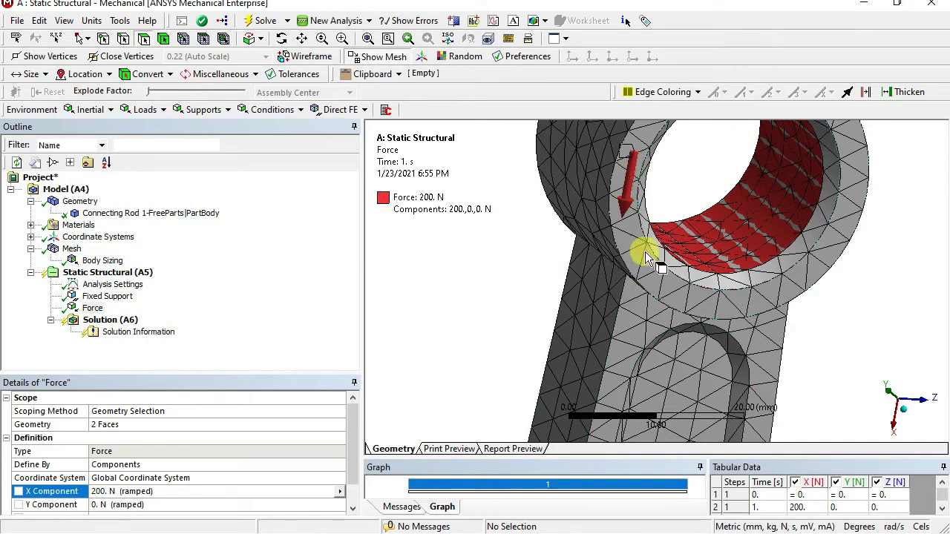
scroll(644, 319, "down", 2)
middle_click_drag(644, 319, 727, 276)
scroll(729, 279, "down", 3)
scroll(724, 269, "up", 2)
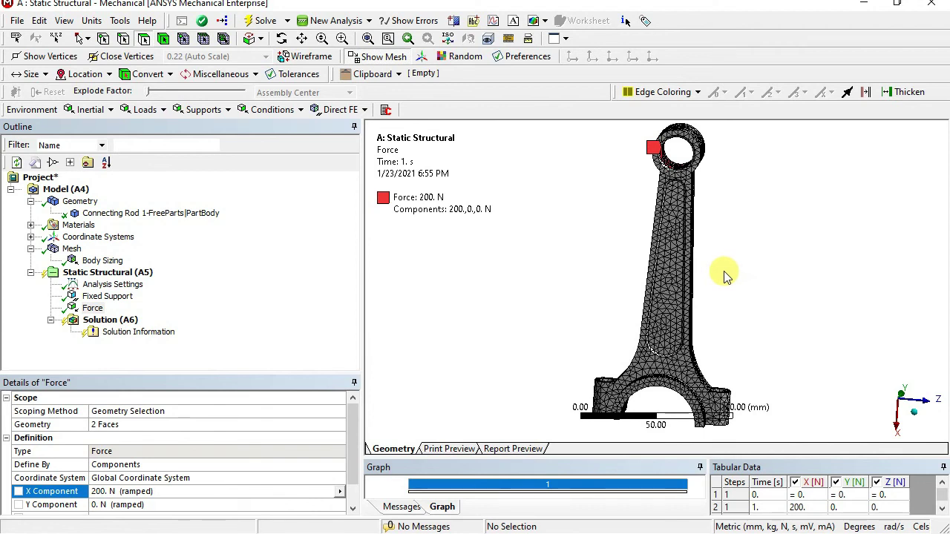
mouse_move(726, 276)
middle_mouse_down()
mouse_move(740, 286)
mouse_move(723, 280)
mouse_move(725, 306)
middle_mouse_up()
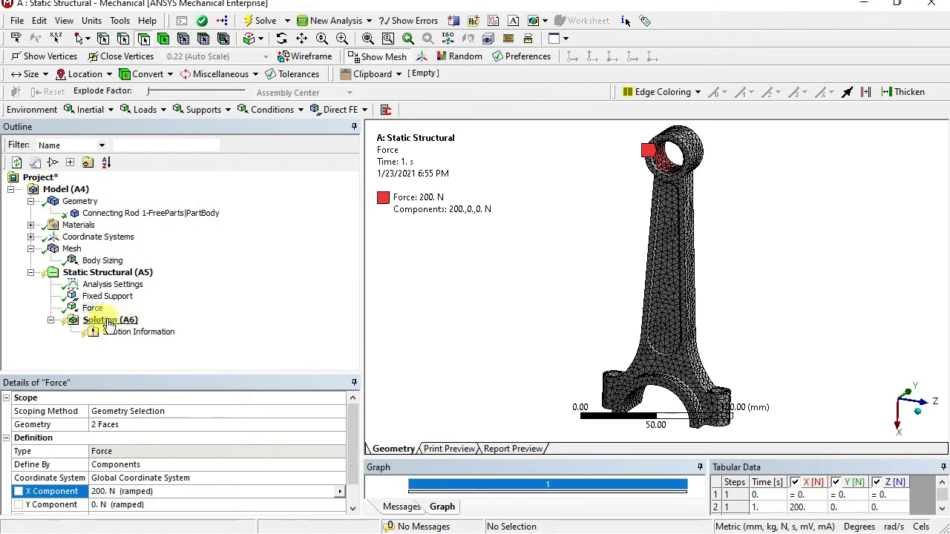
Step: Insert a total deformation result under the solution
right_click(109, 325)
mouse_move(245, 338)
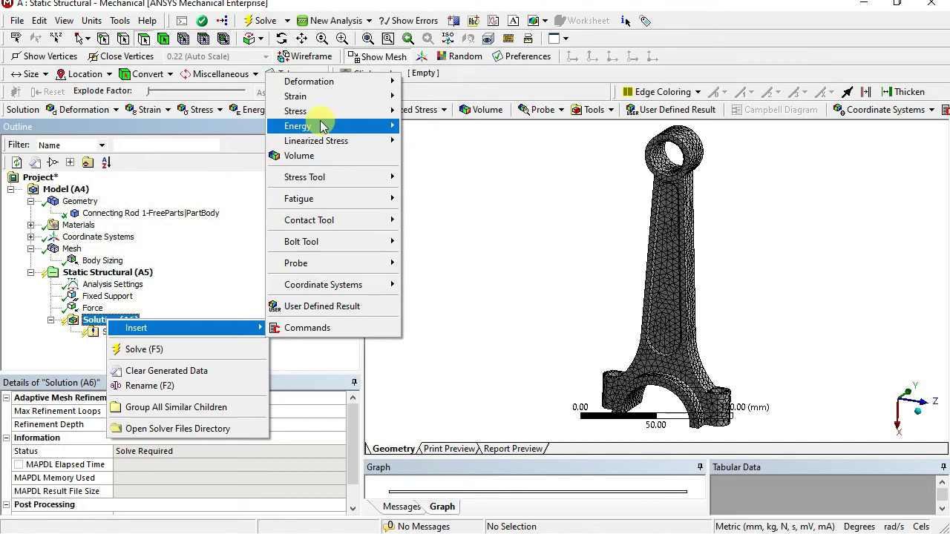
mouse_move(330, 85)
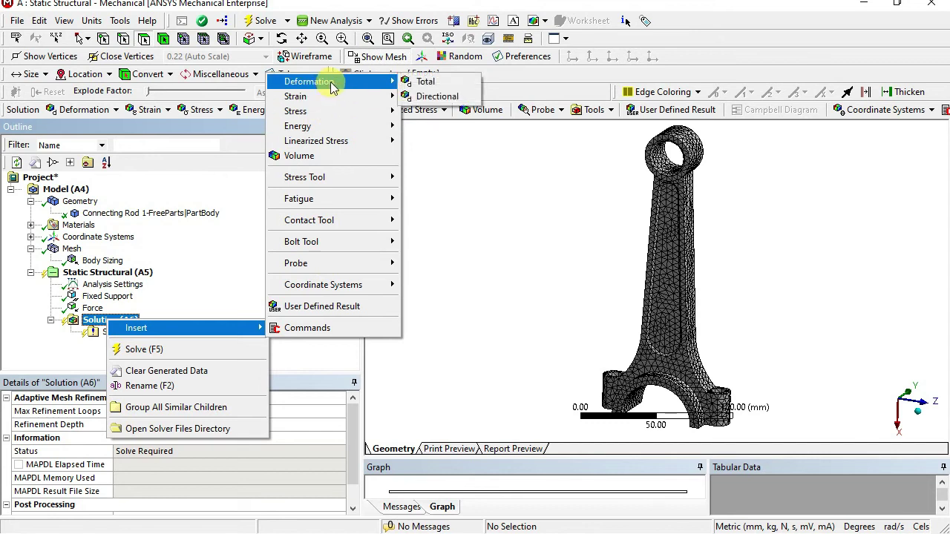
left_click(451, 84)
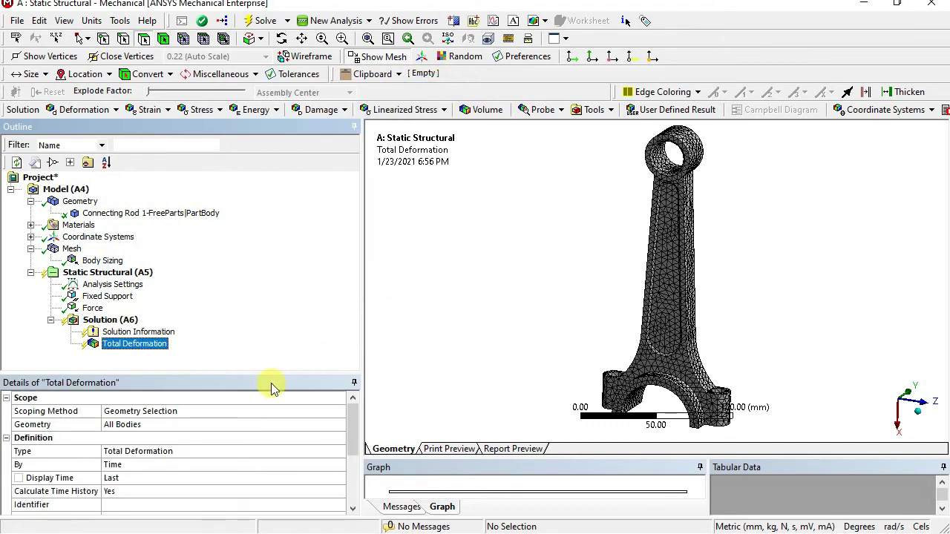
Step: Insert an equivalent (von-Mises) stress result under the solution and solve the analysis
right_click(110, 320)
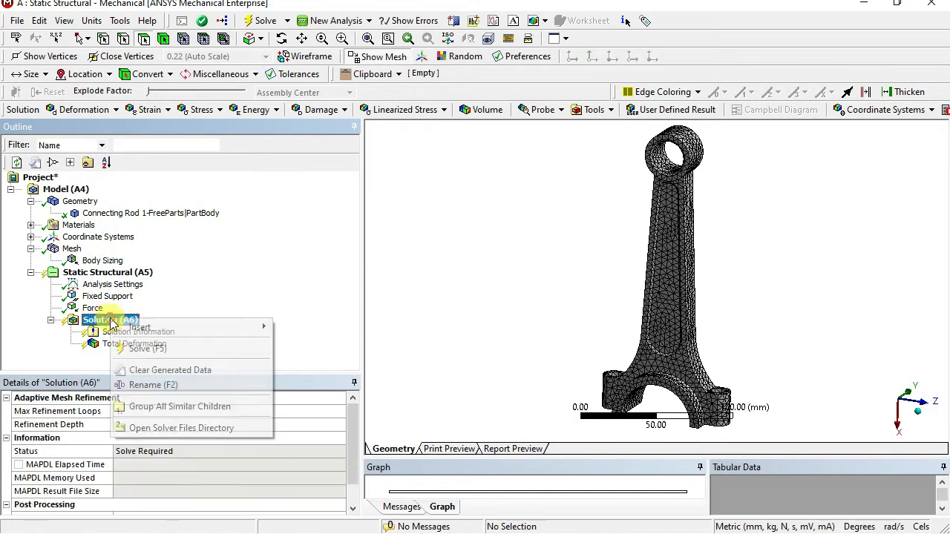
mouse_move(210, 326)
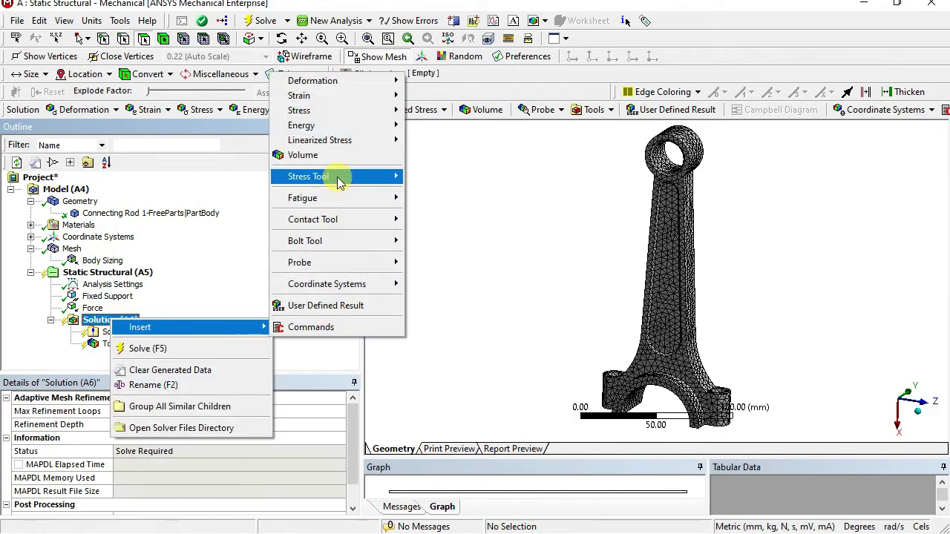
mouse_move(338, 110)
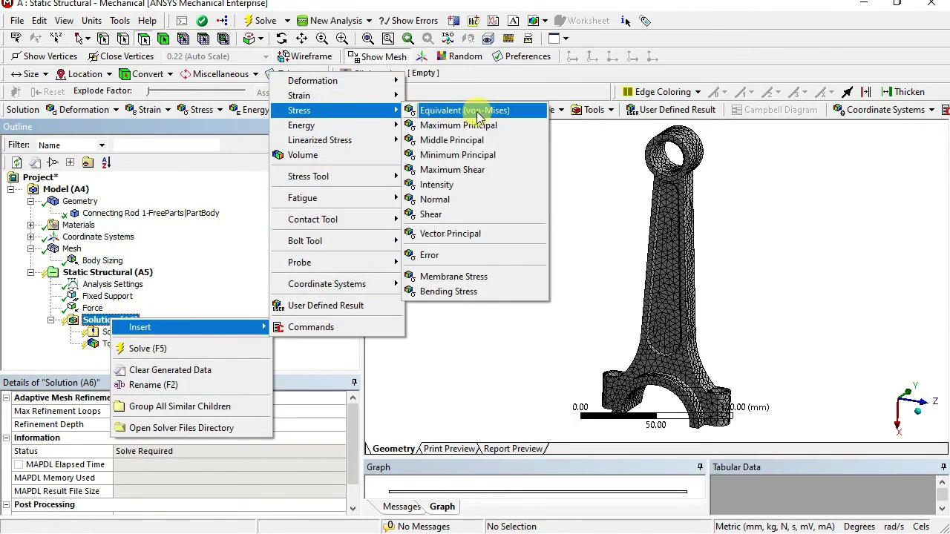
left_click(486, 113)
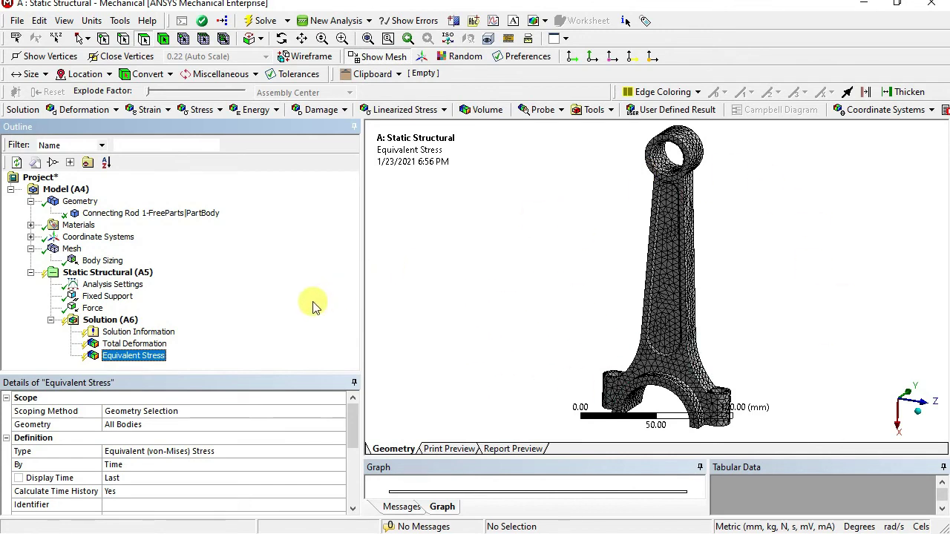
right_click(106, 323)
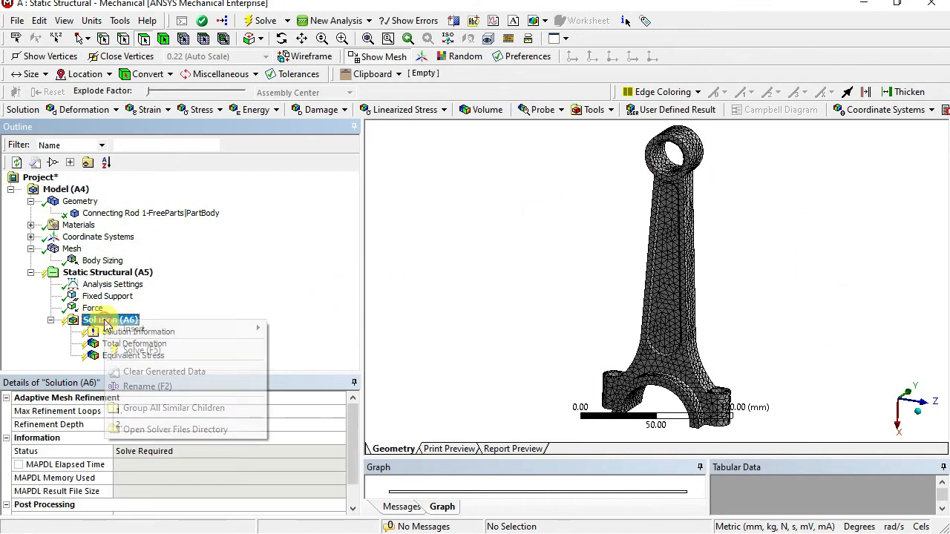
left_click(168, 354)
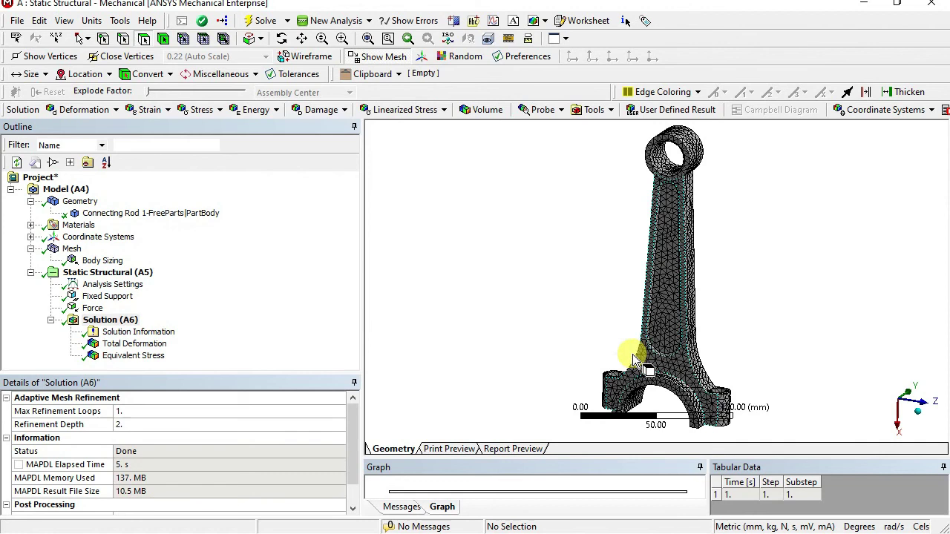
Step: Display the total deformation result with the undeformed wireframe overlaid instead of the mesh elements
left_click(162, 347)
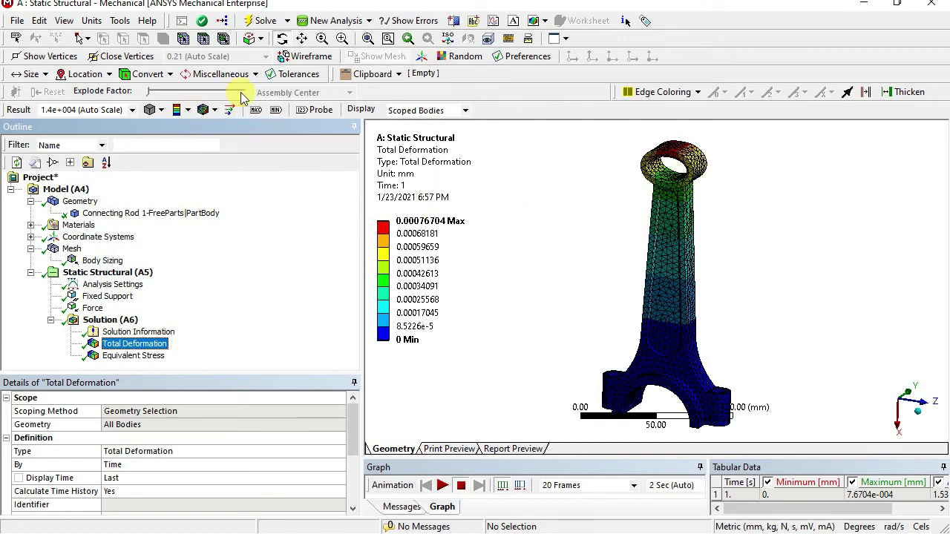
left_click(201, 115)
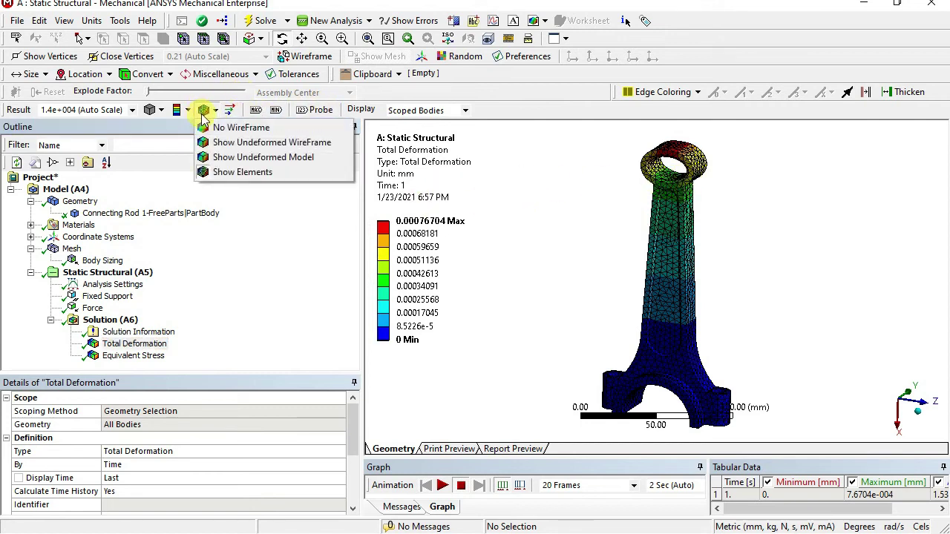
left_click(258, 143)
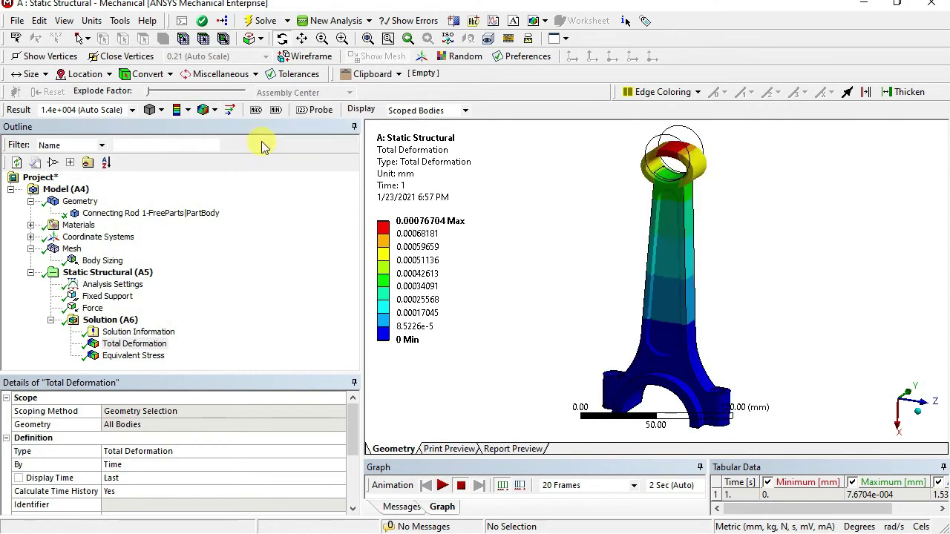
Step: Examine the total deformation contours against the undeformed outline at the small end and along the rod
left_click_drag(609, 246, 717, 202)
middle_click_drag(718, 202, 694, 250, "ctrl")
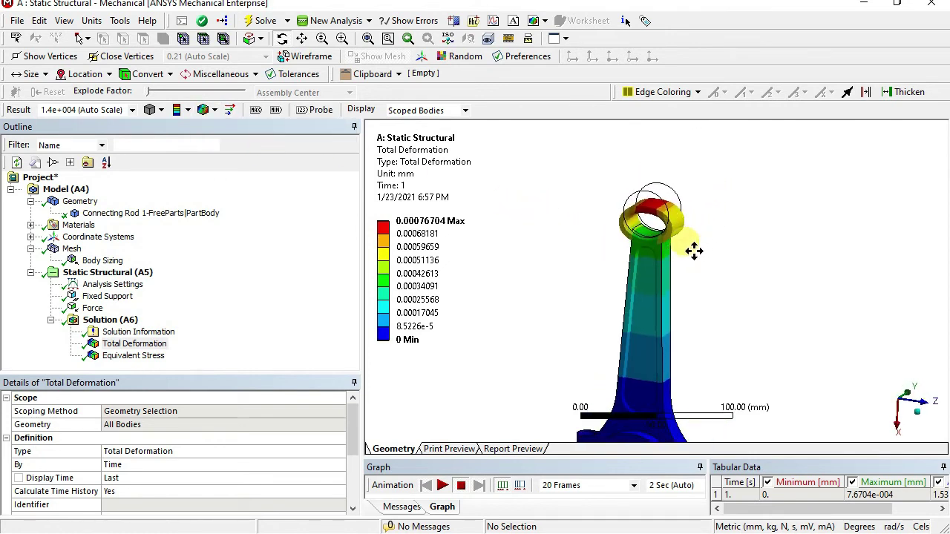
scroll(689, 243, "up", 3)
middle_click_drag(648, 210, 640, 253, "ctrl")
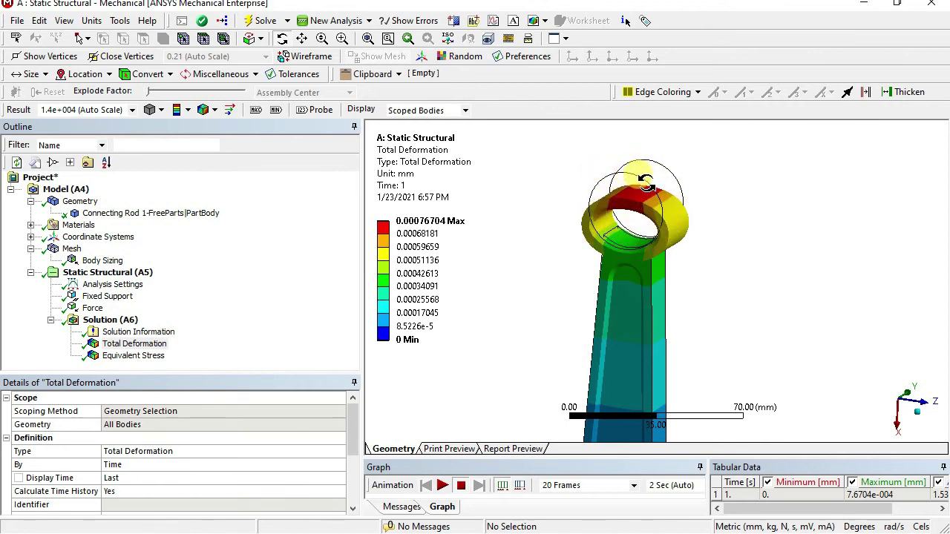
scroll(651, 276, "down", 1)
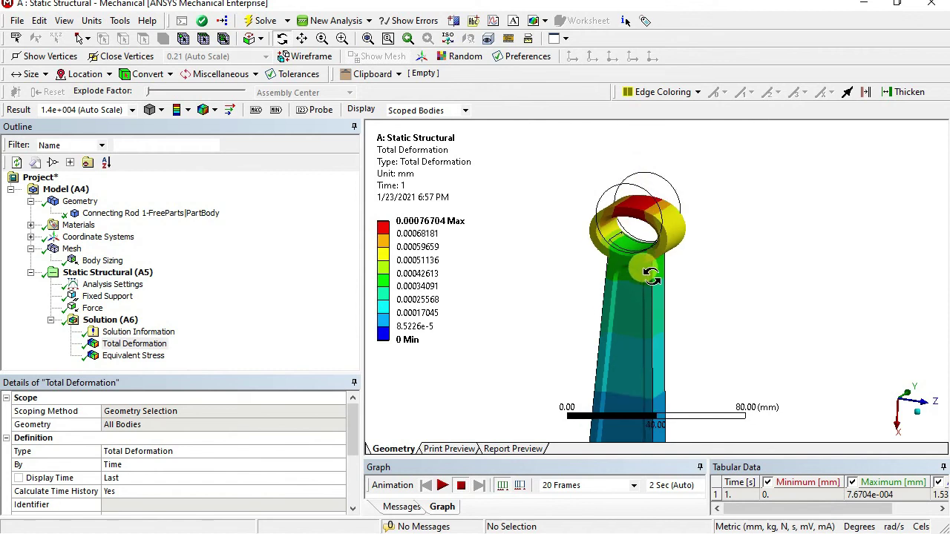
middle_click_drag(652, 275, 670, 213, "ctrl")
scroll(663, 249, "down", 2)
middle_click_drag(652, 288, 670, 235, "ctrl")
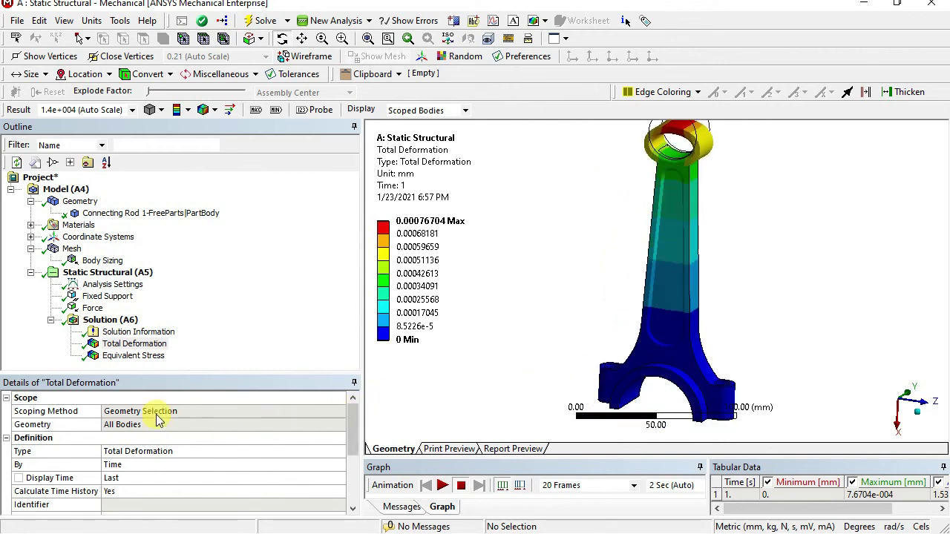
Step: Display the equivalent stress result and examine the stress distribution around the small-end bore and the shank
left_click(141, 356)
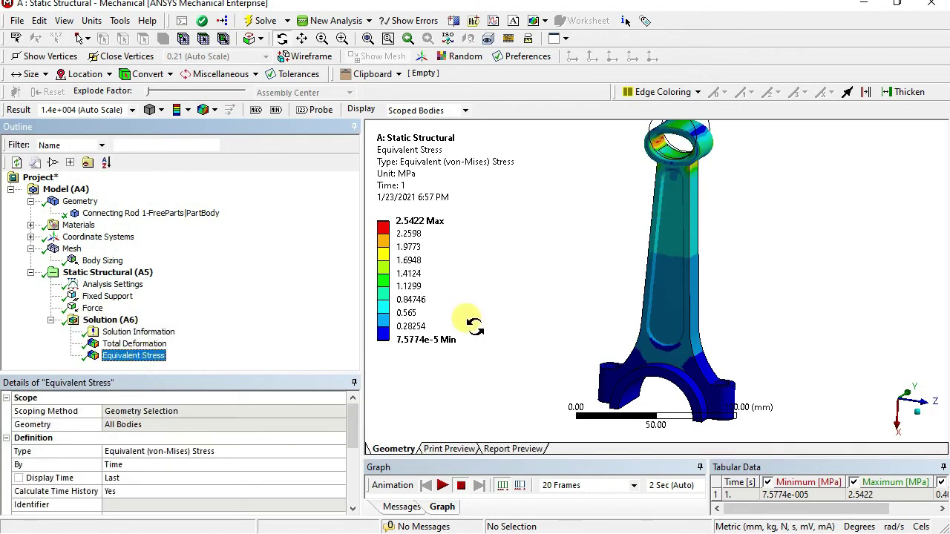
left_click_drag(487, 308, 502, 295)
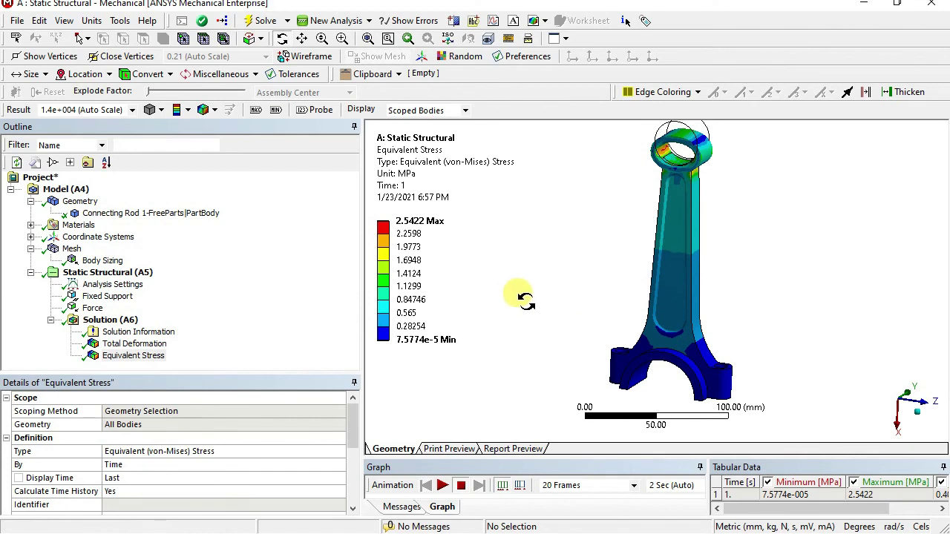
left_click_drag(565, 296, 621, 418)
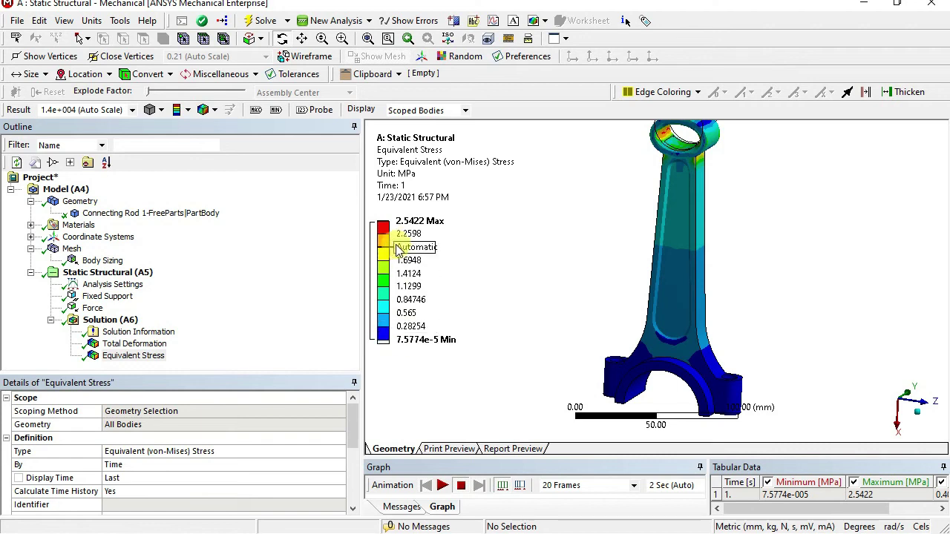
middle_click_drag(633, 291, 632, 346, "ctrl")
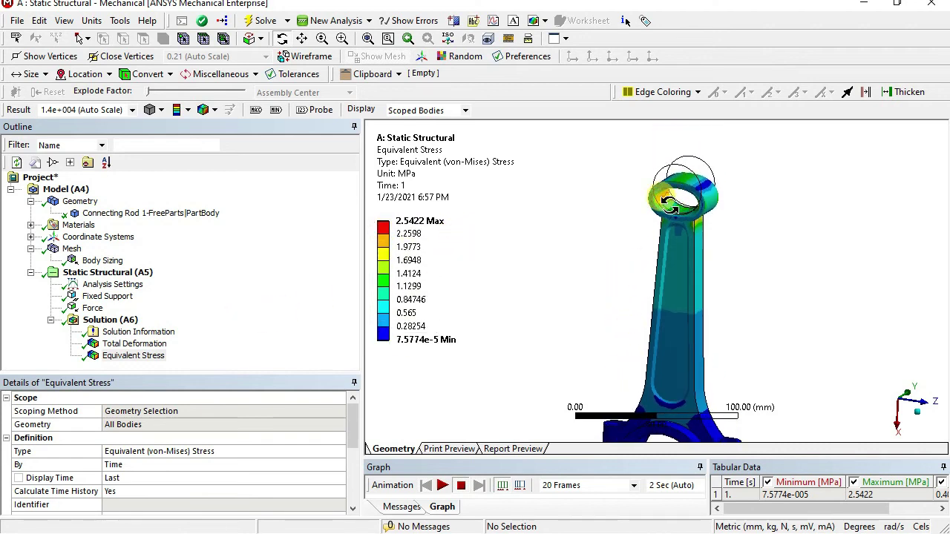
scroll(668, 204, "up", 2)
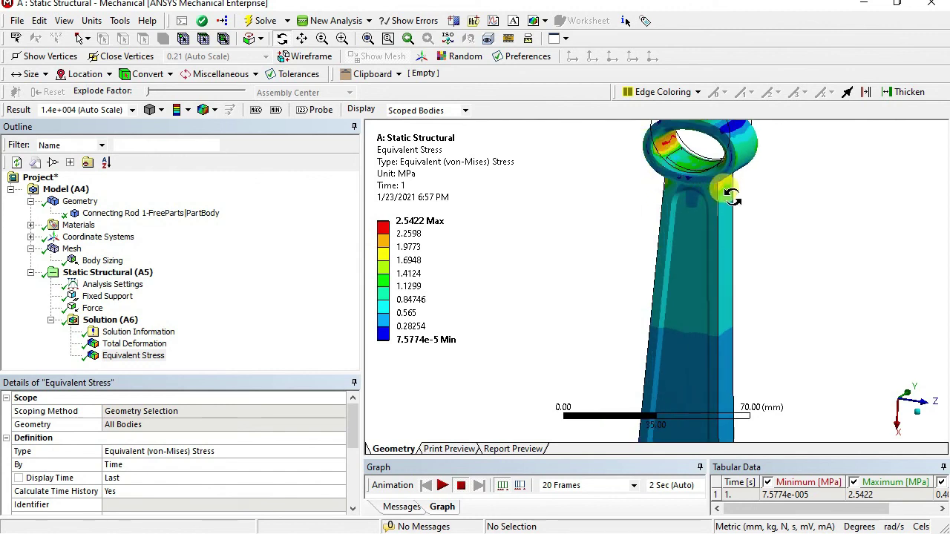
left_click_drag(731, 195, 679, 200)
Step: Display the total deformation result again, inspect the rod from the small end to the big end, and play the deformation animation
left_click(153, 345)
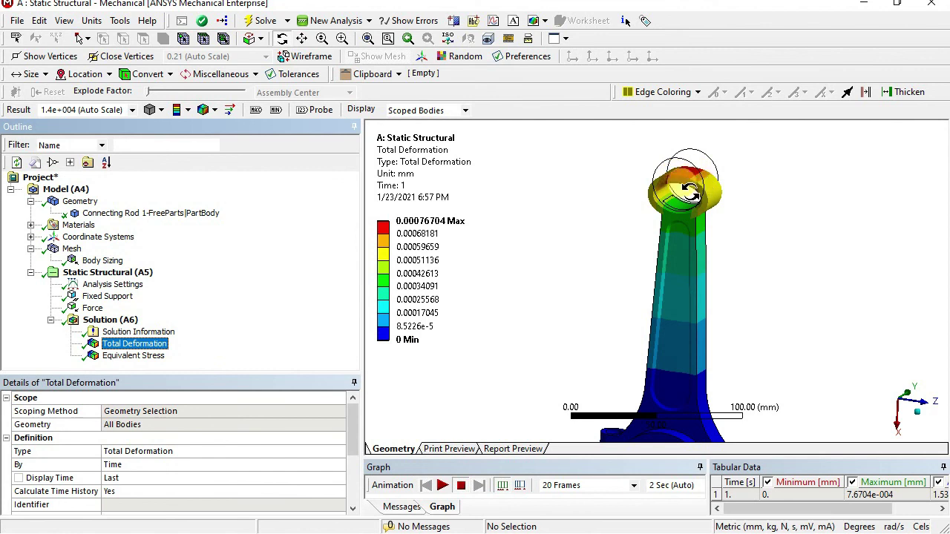
left_click_drag(658, 314, 658, 213)
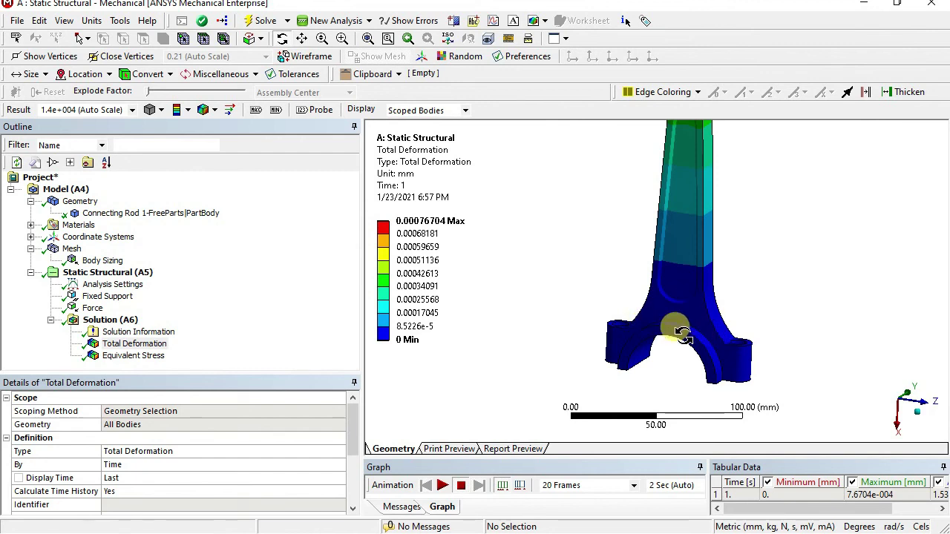
left_click_drag(672, 347, 581, 290)
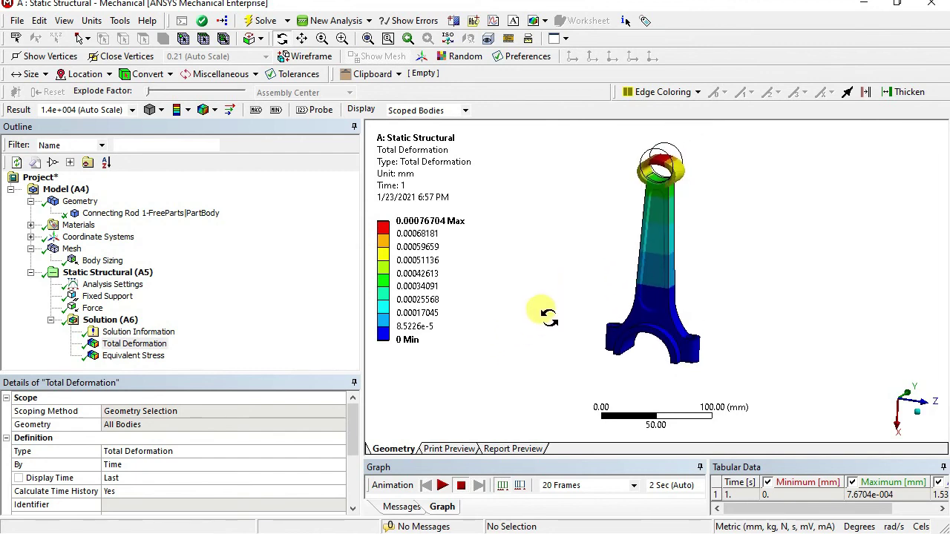
left_click(117, 345)
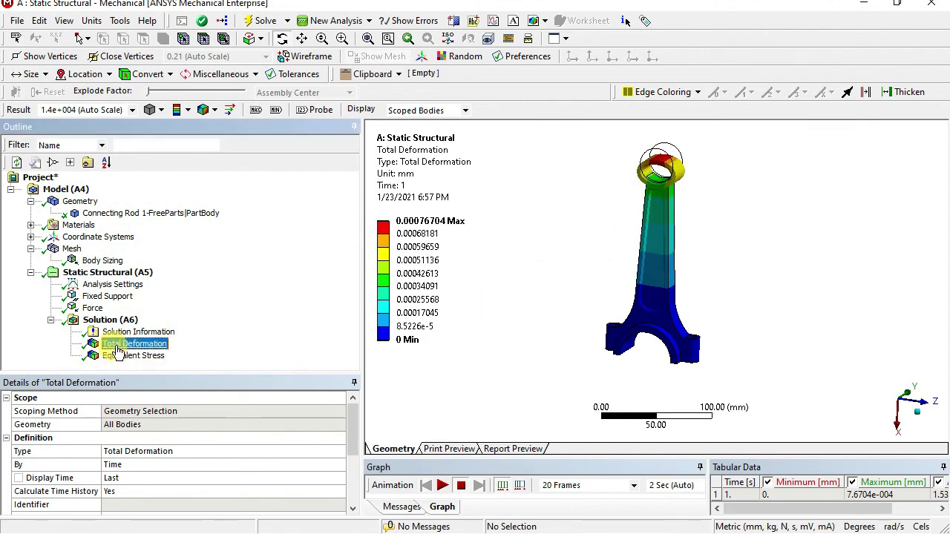
left_click(443, 485)
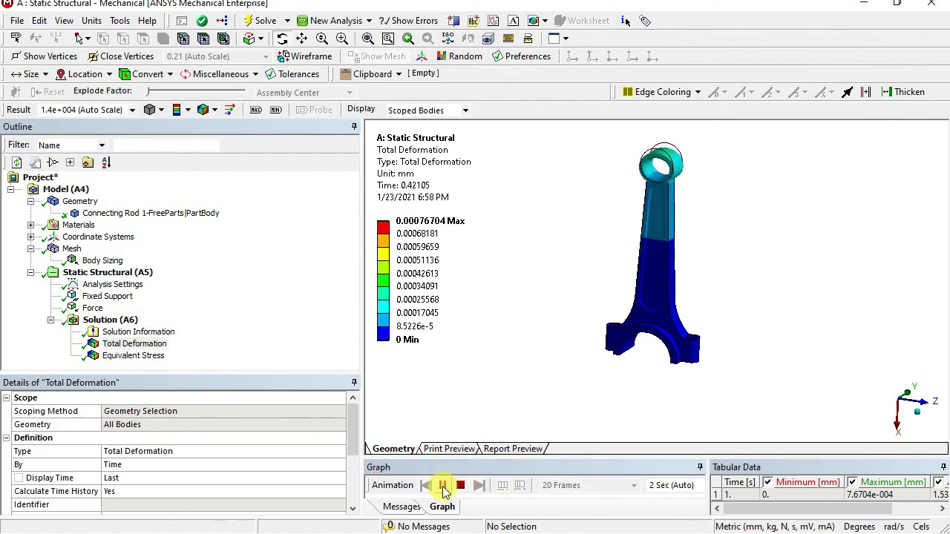